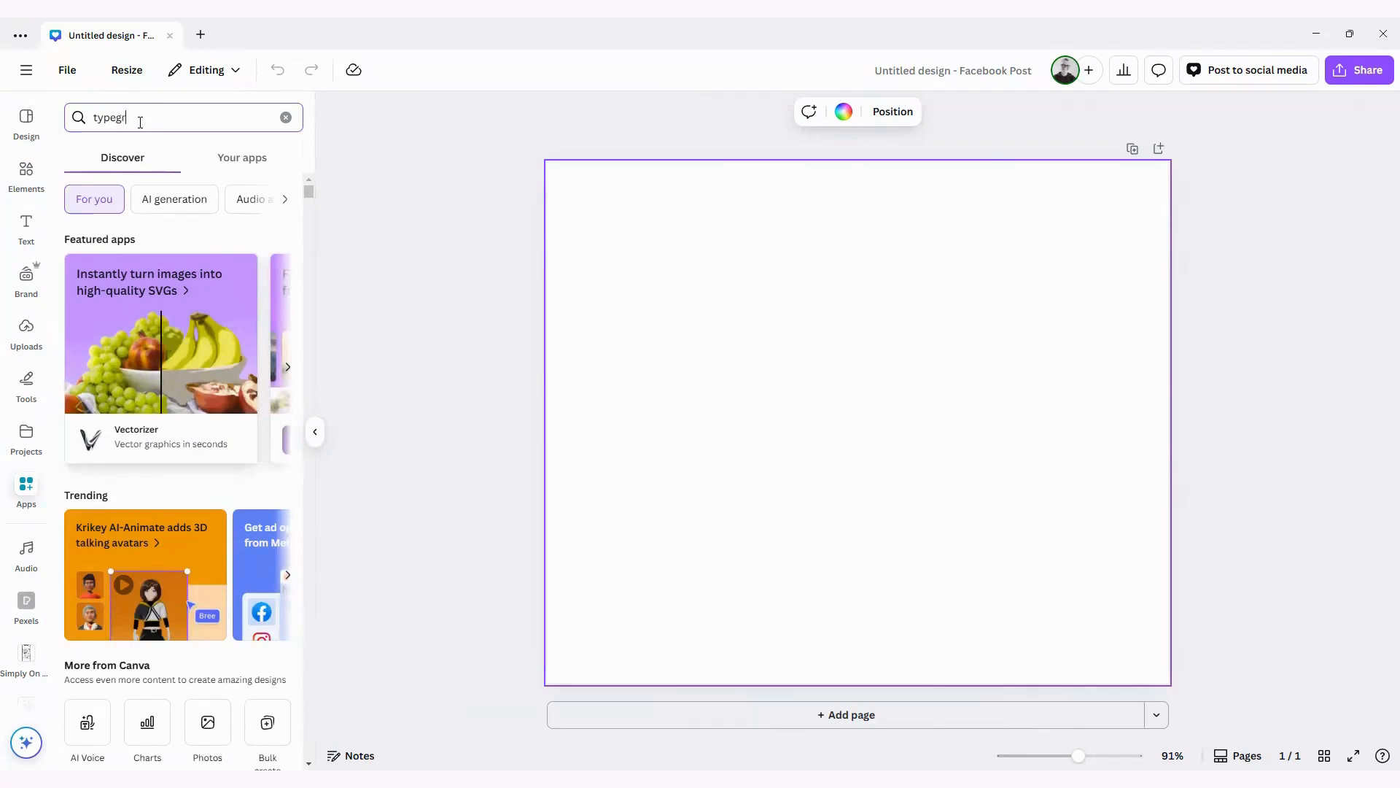
- Search the apps for TypeGradient and open the app
{"action": "type", "text": "adient"}
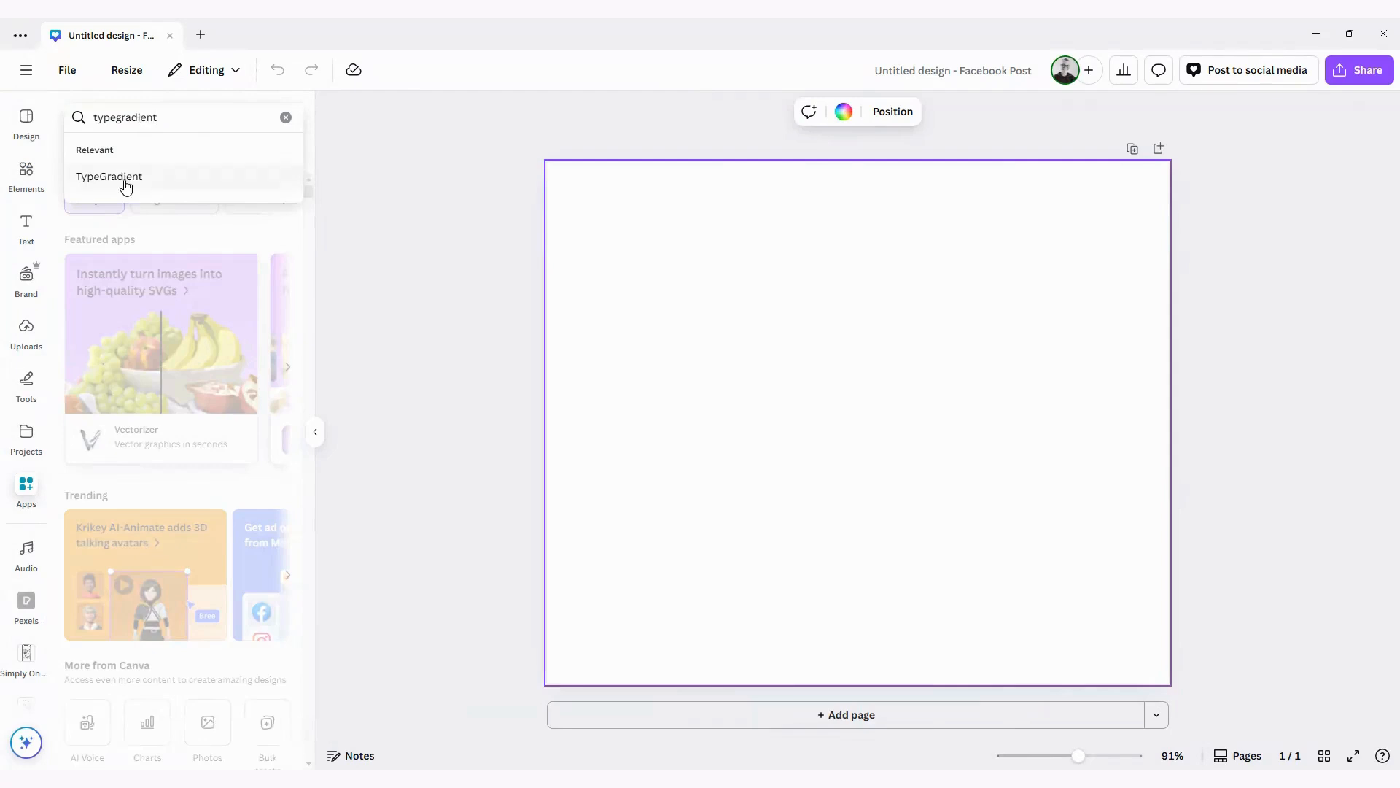
{"action": "left_click", "coordinate": [121, 180]}
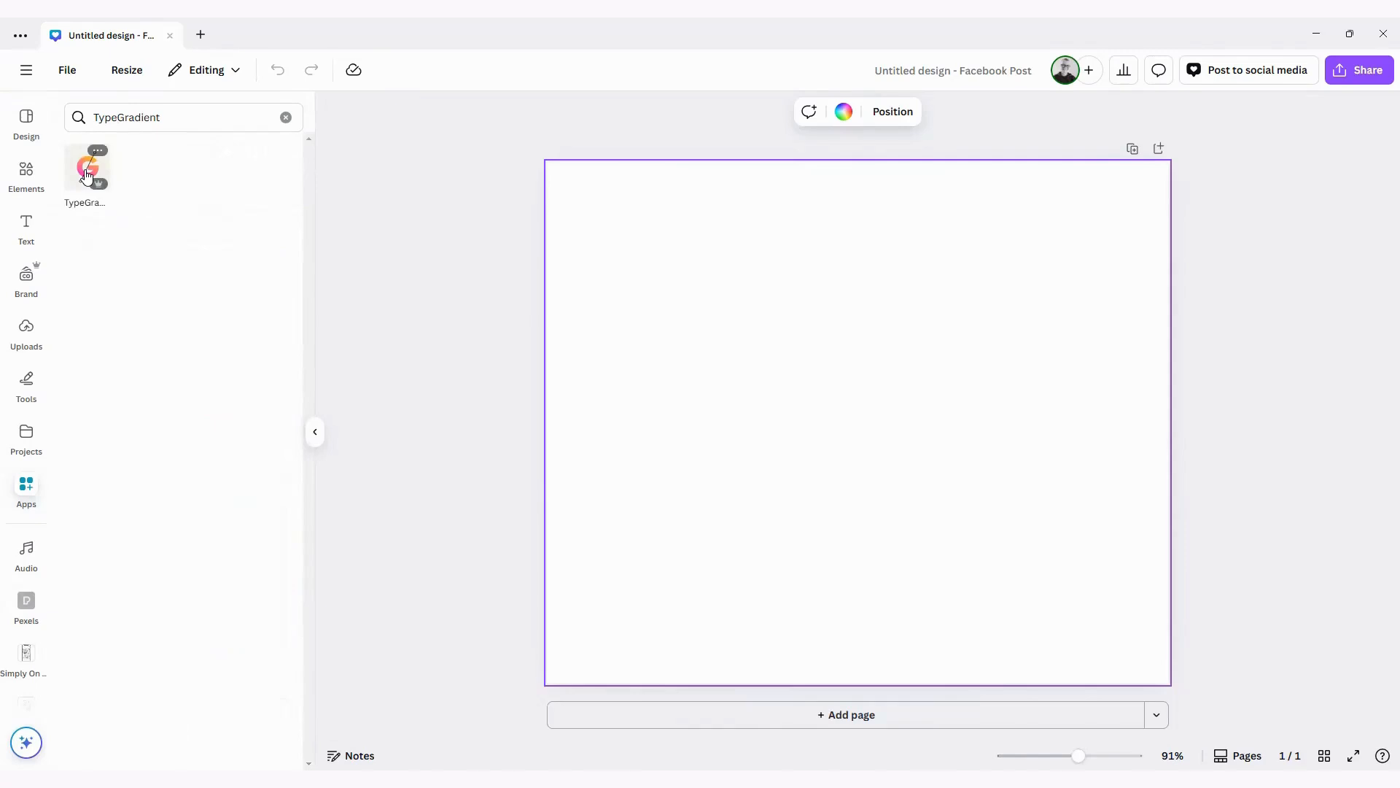
{"action": "left_click", "coordinate": [84, 173]}
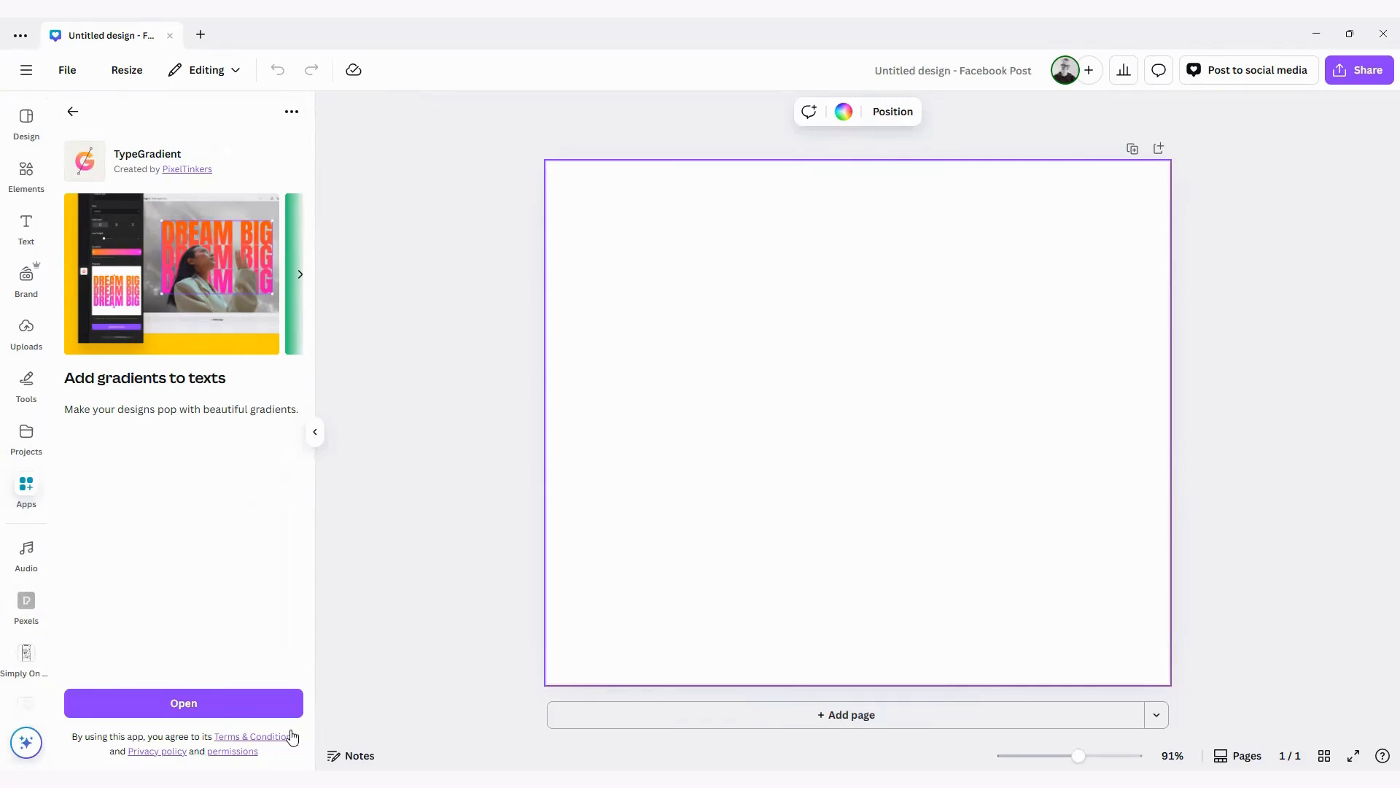
{"action": "left_click", "coordinate": [183, 704]}
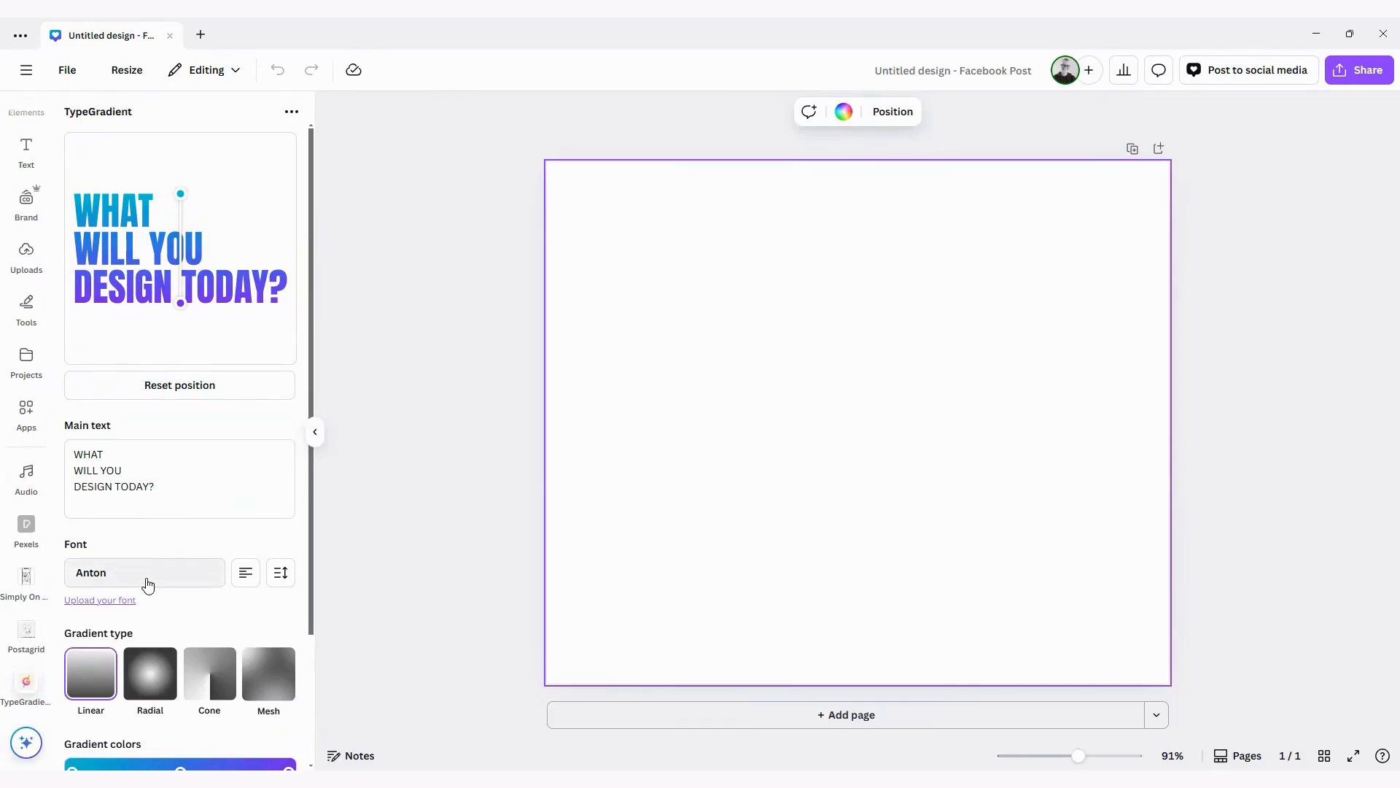
- Replace the main text with "Having a", "good old" and "brand faff!" on three separate lines
{"action": "scroll", "coordinate": [143, 568], "scroll_direction": "down", "scroll_amount": 1}
{"action": "scroll", "coordinate": [144, 566], "scroll_direction": "down", "scroll_amount": 1}
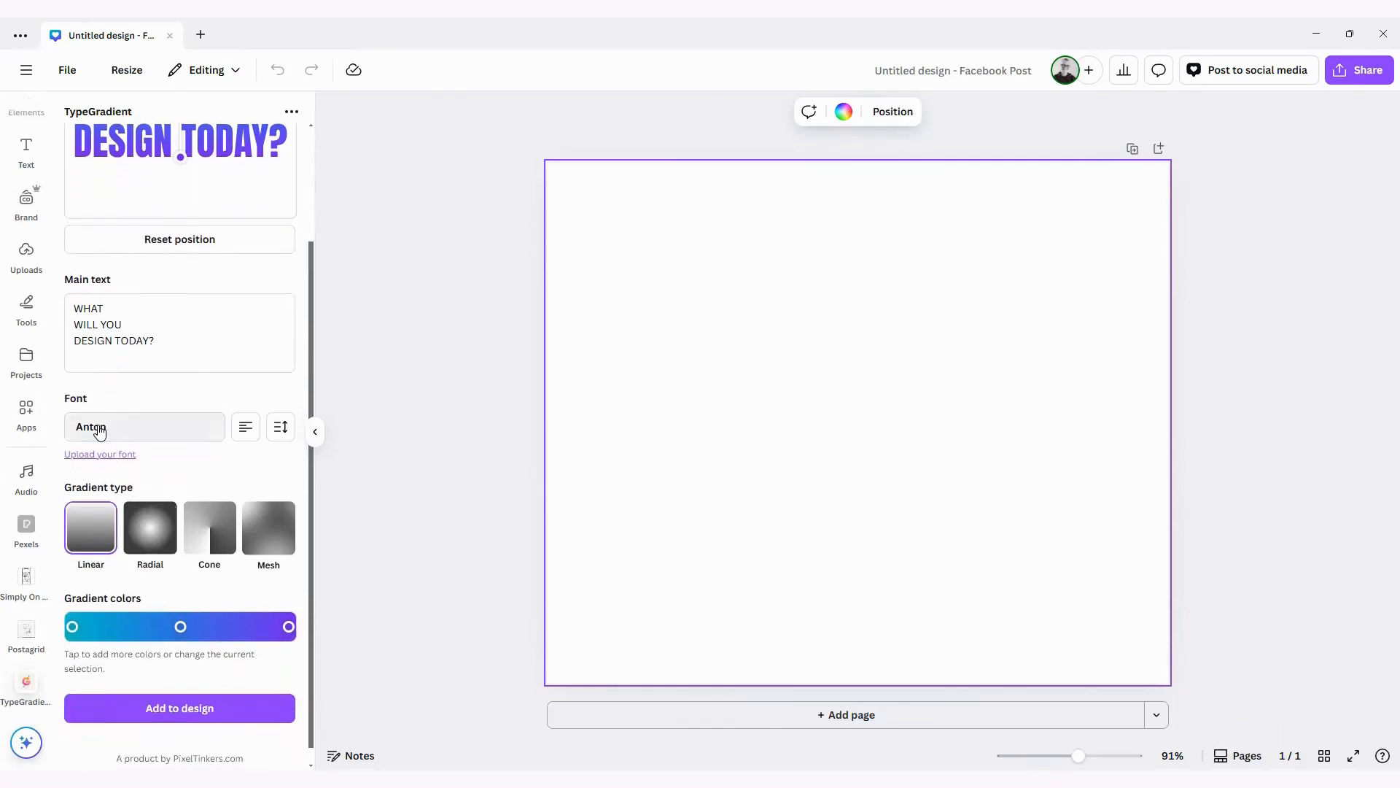
{"action": "scroll", "coordinate": [138, 496], "scroll_direction": "down", "scroll_amount": 1}
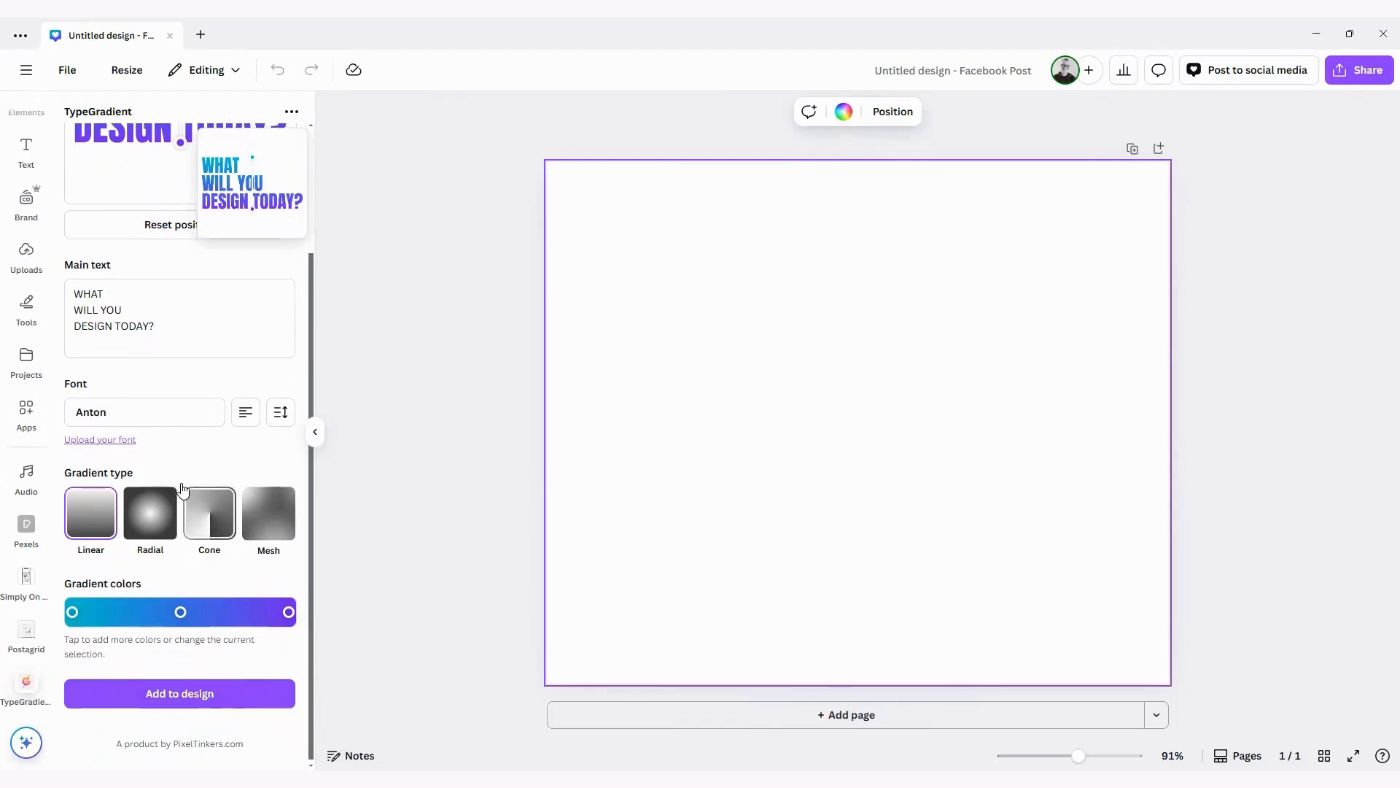
{"action": "scroll", "coordinate": [180, 503], "scroll_direction": "up", "scroll_amount": 3}
{"action": "left_click_drag", "start_coordinate": [169, 483], "coordinate": [46, 448]}
{"action": "type", "text": "Having a"}
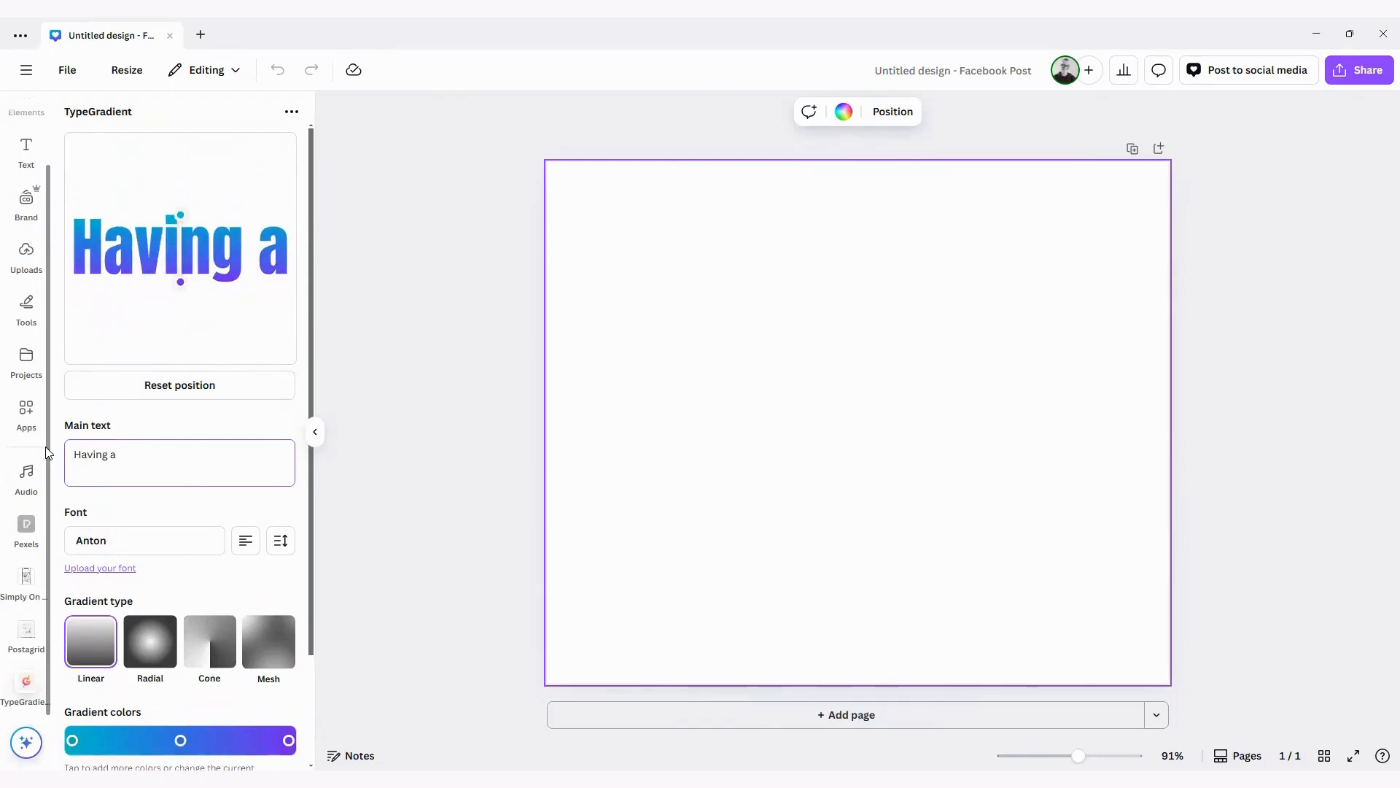
{"action": "key", "text": "Return"}
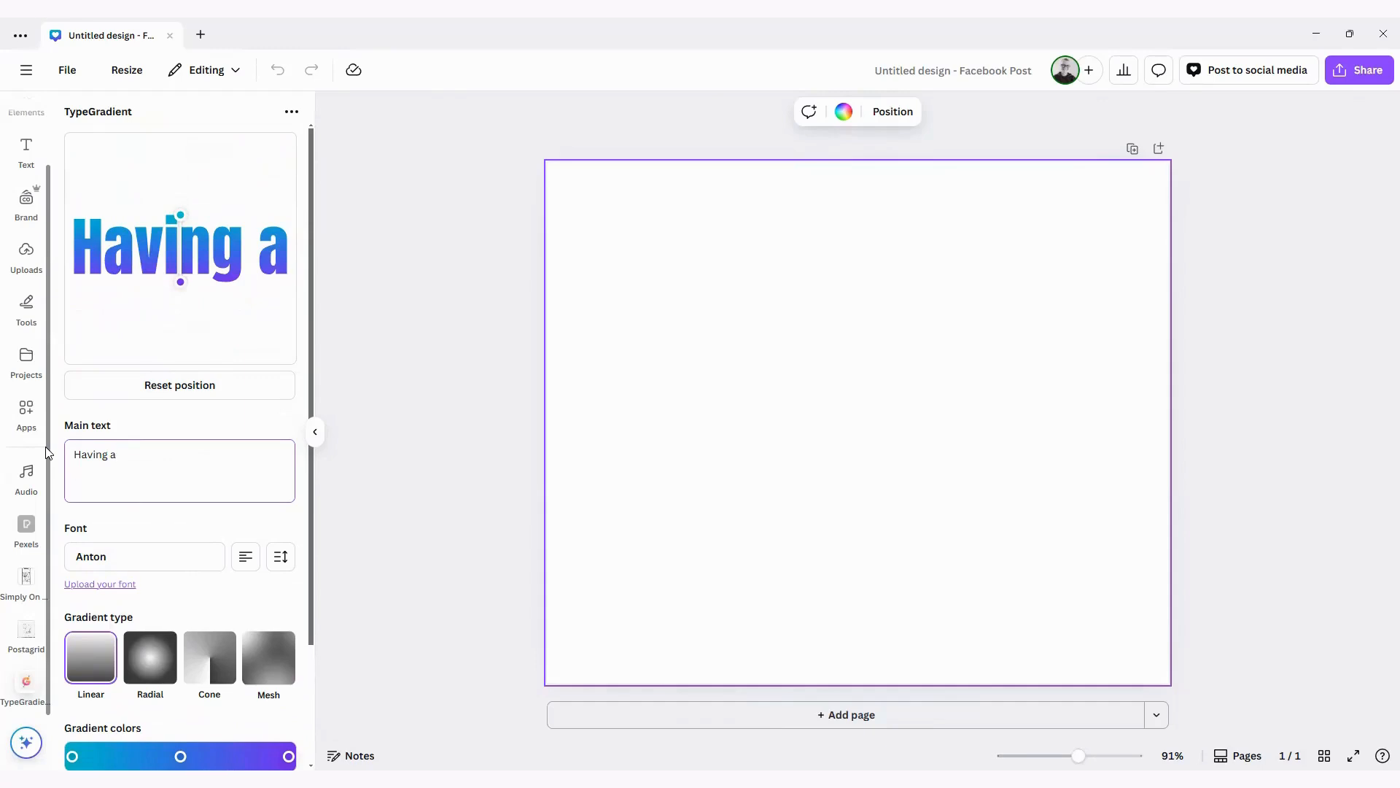
{"action": "type", "text": "good olkd"}
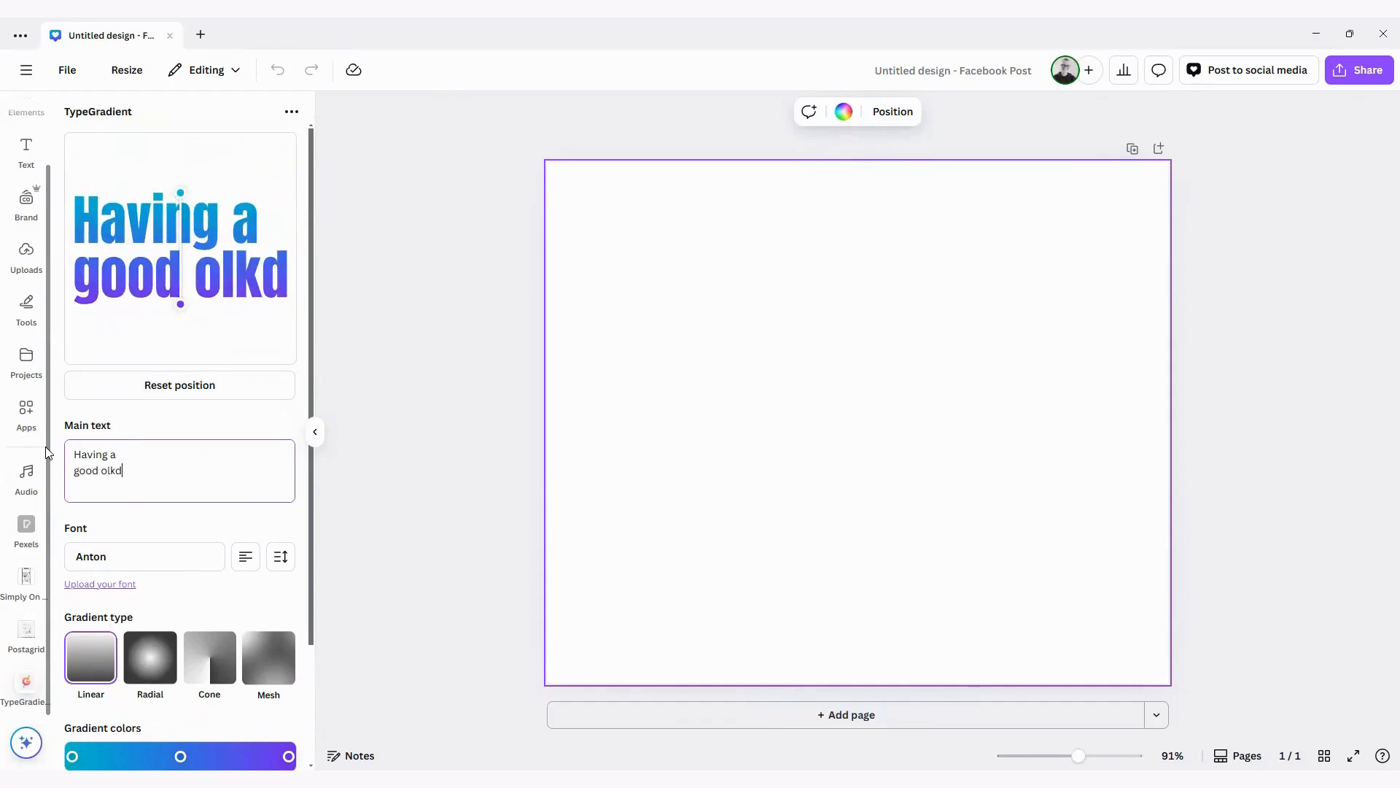
{"action": "key", "text": "BackSpace"}
{"action": "key", "text": "BackSpace"}
{"action": "type", "text": "d"}
{"action": "key", "text": "Return"}
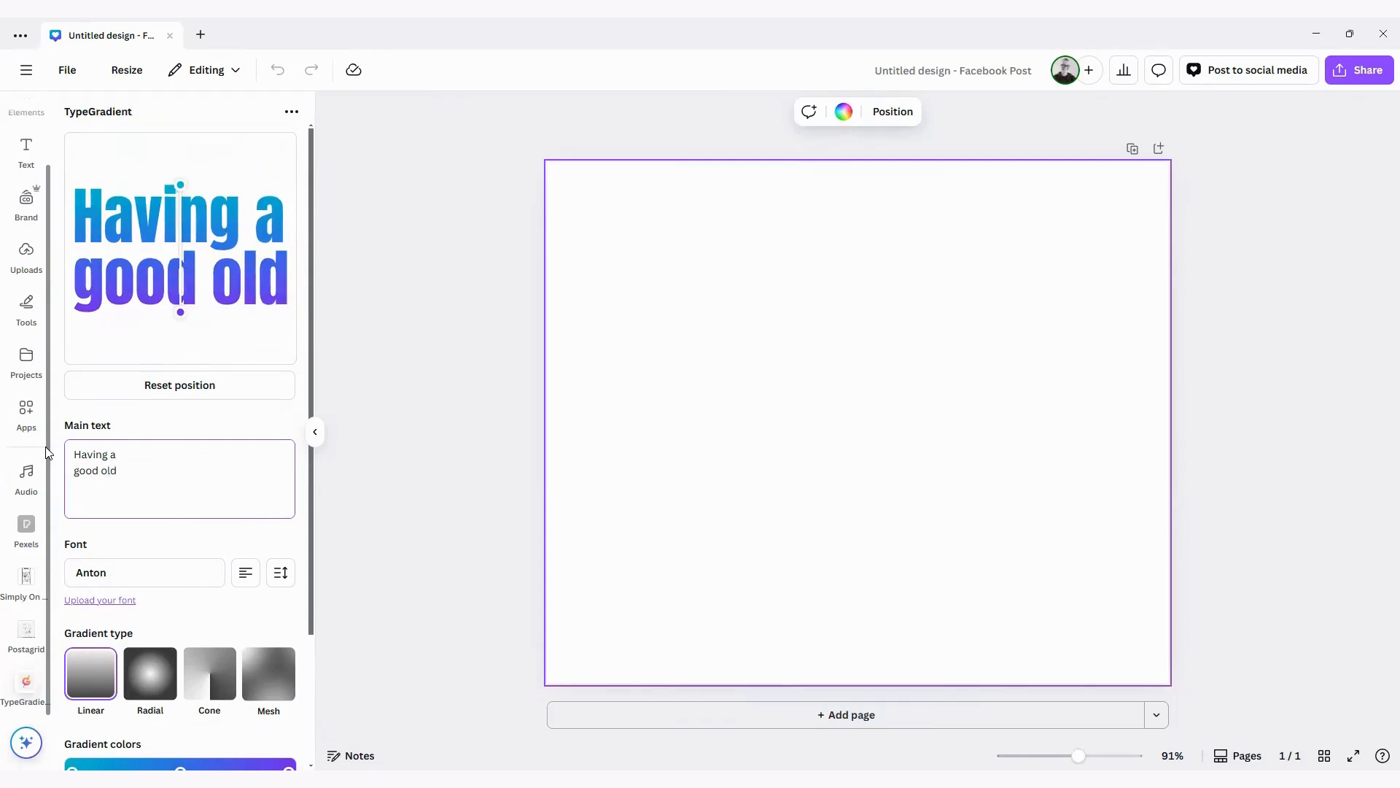
{"action": "type", "text": "brand faff"}
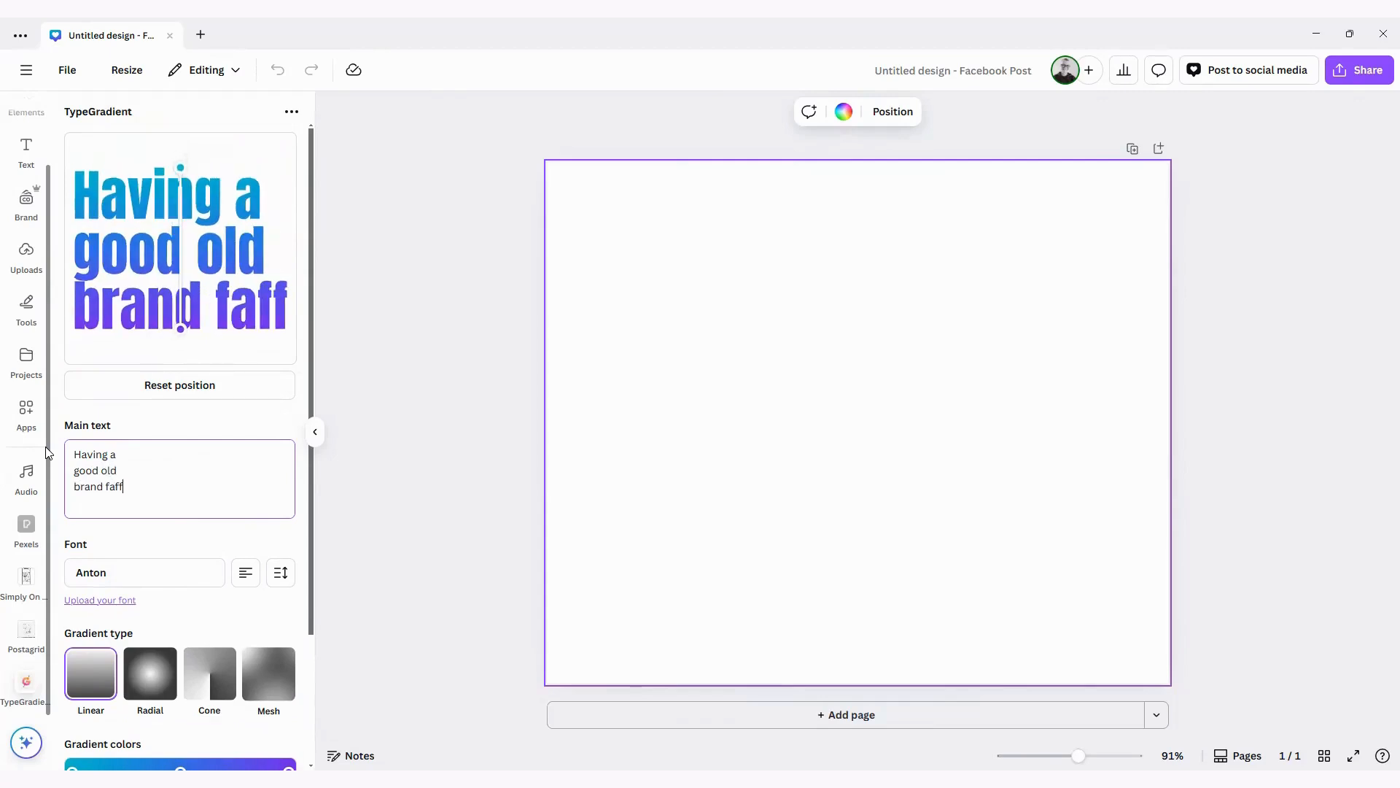
{"action": "type", "text": "!"}
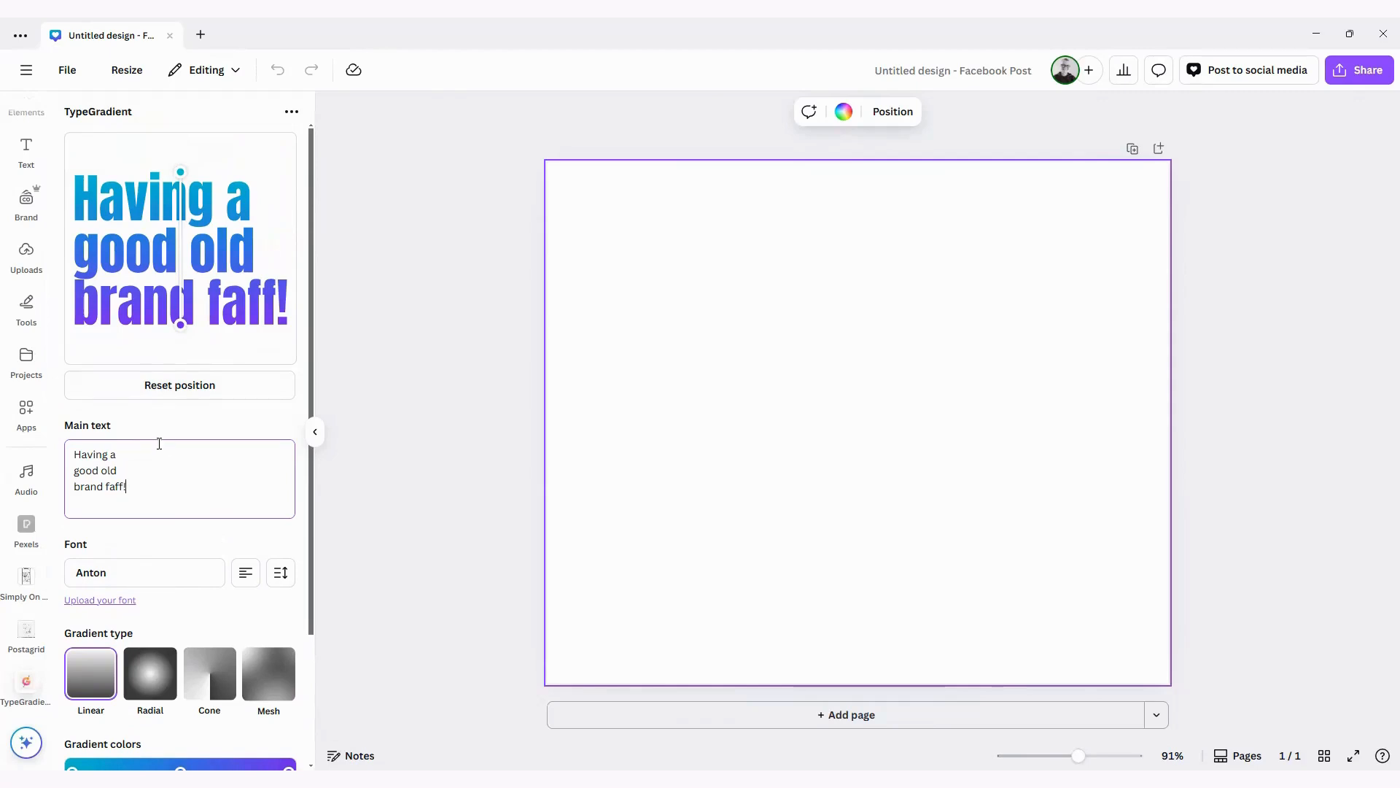
- Find Montserrat in the font library and set the text's font to its Black weight
{"action": "left_click", "coordinate": [110, 576]}
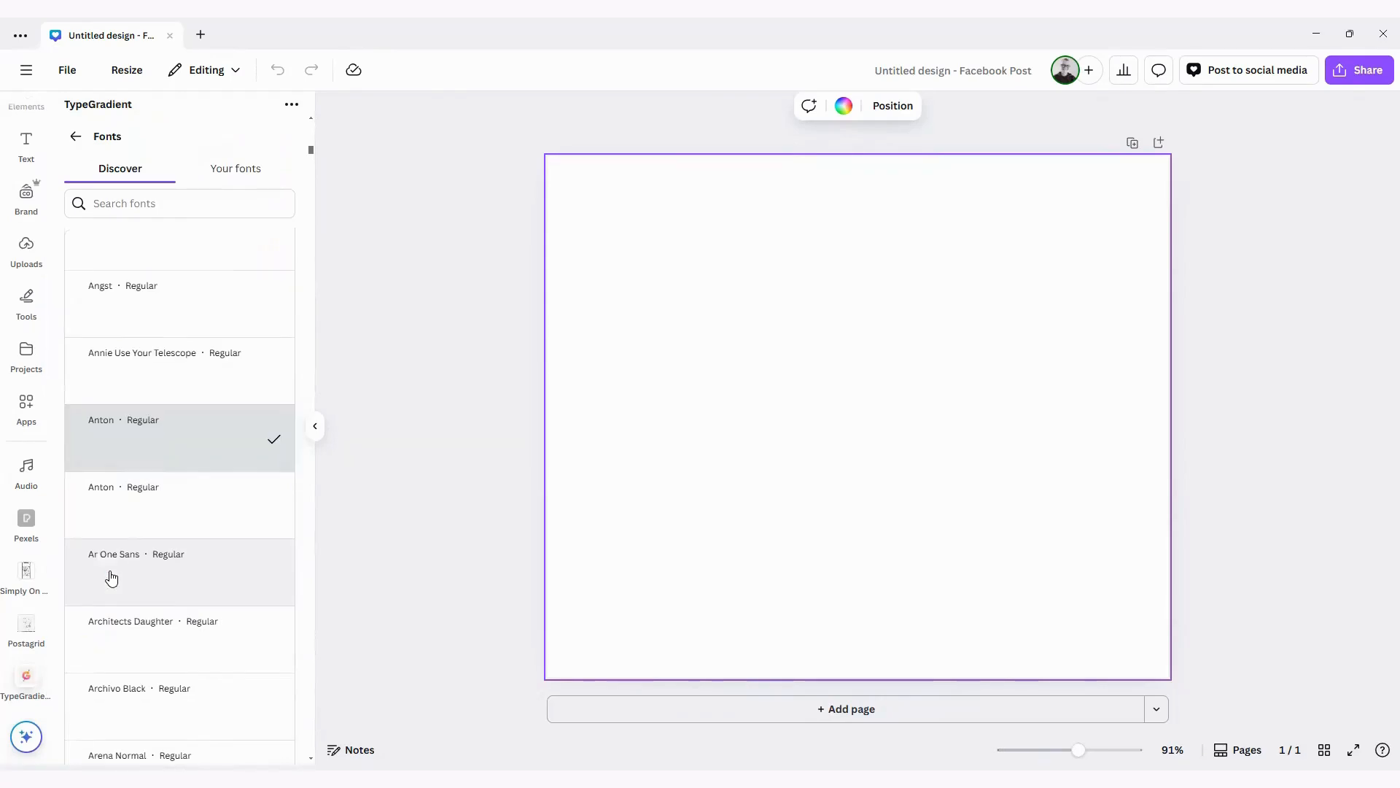
{"action": "left_click", "coordinate": [164, 207]}
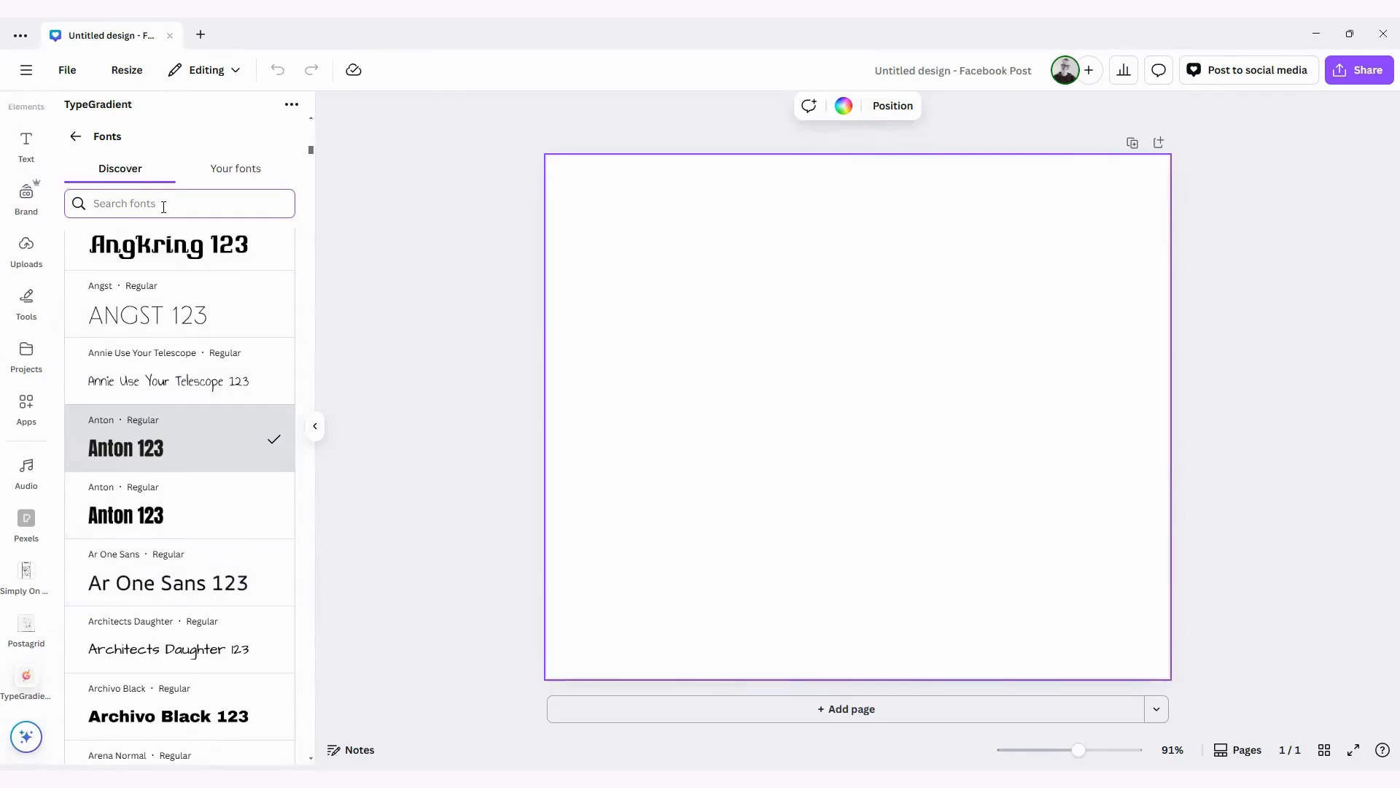
{"action": "type", "text": "montse"}
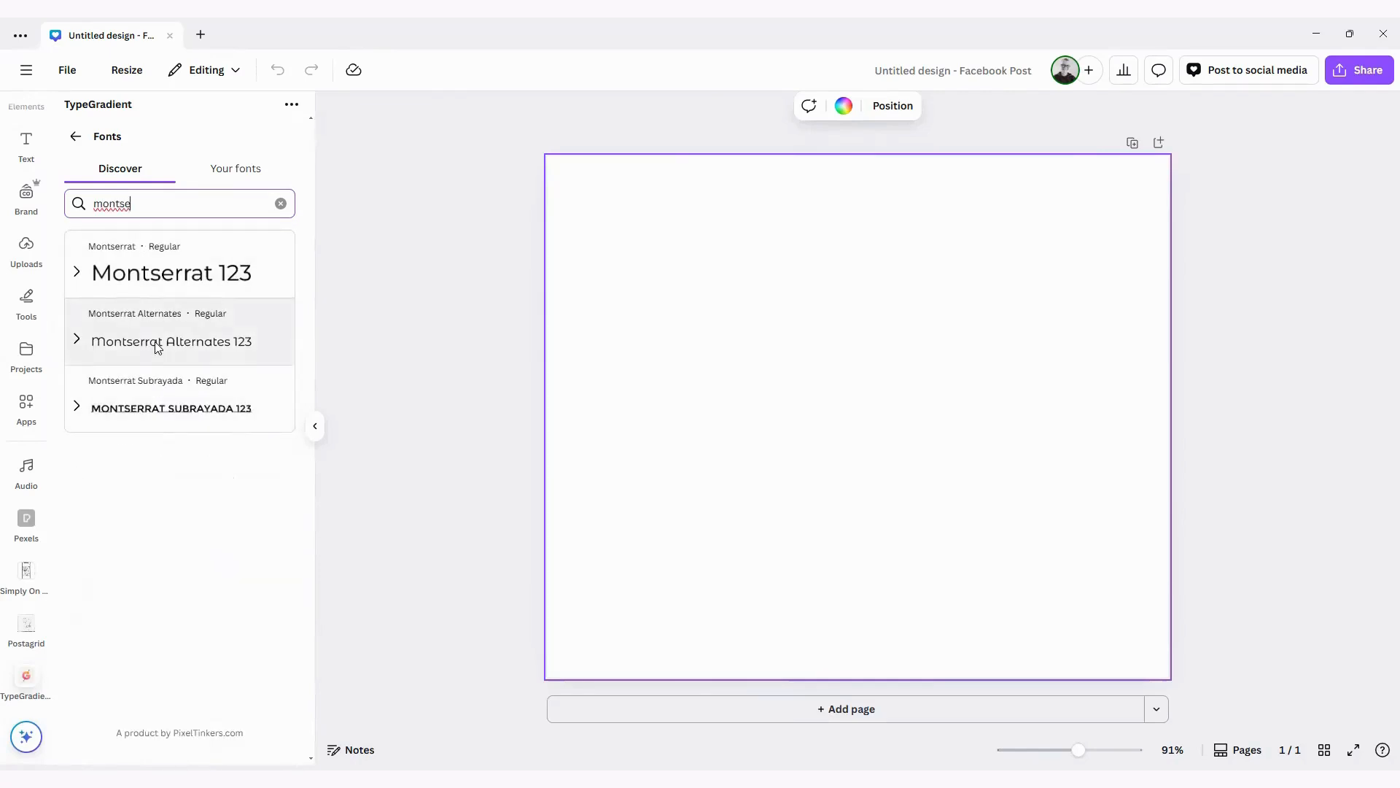
{"action": "left_click", "coordinate": [159, 277]}
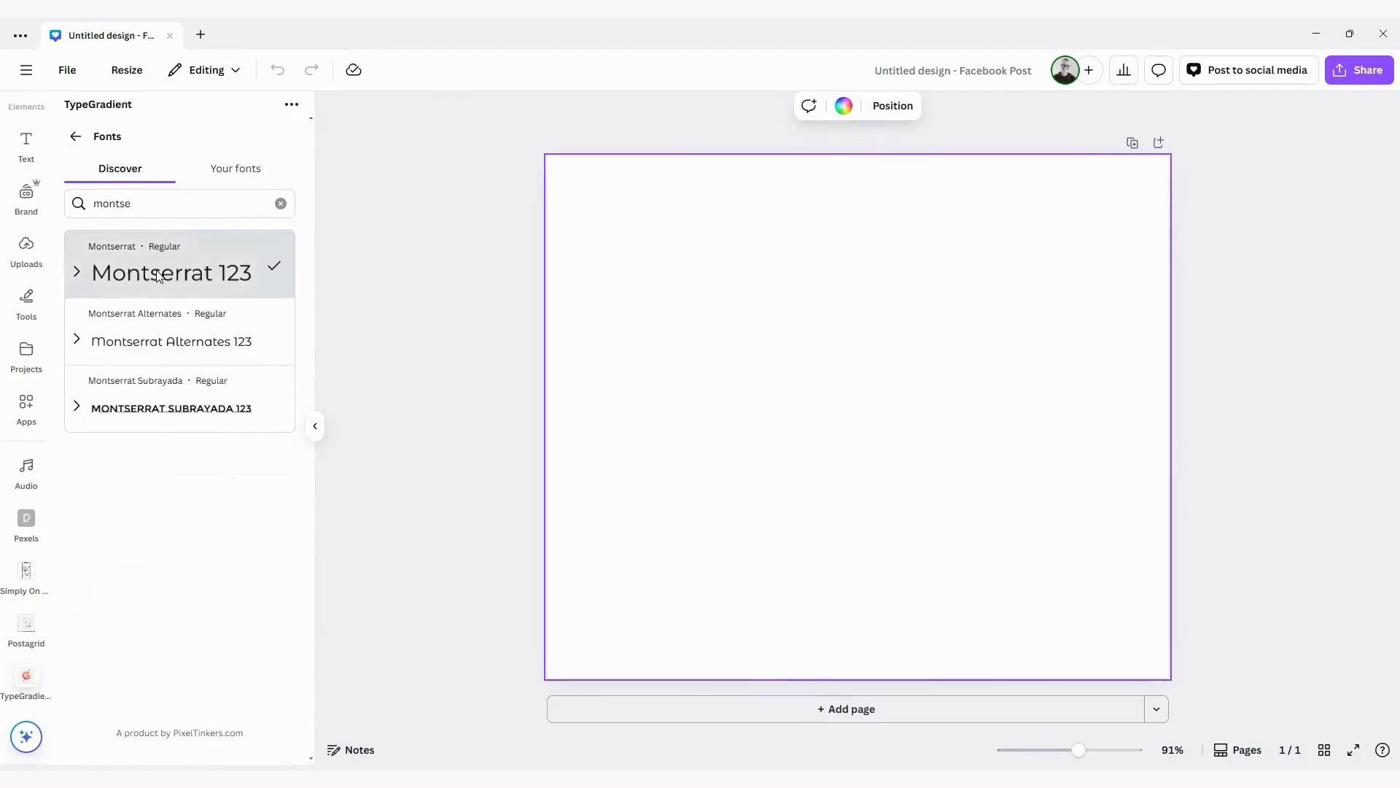
{"action": "left_click", "coordinate": [78, 272]}
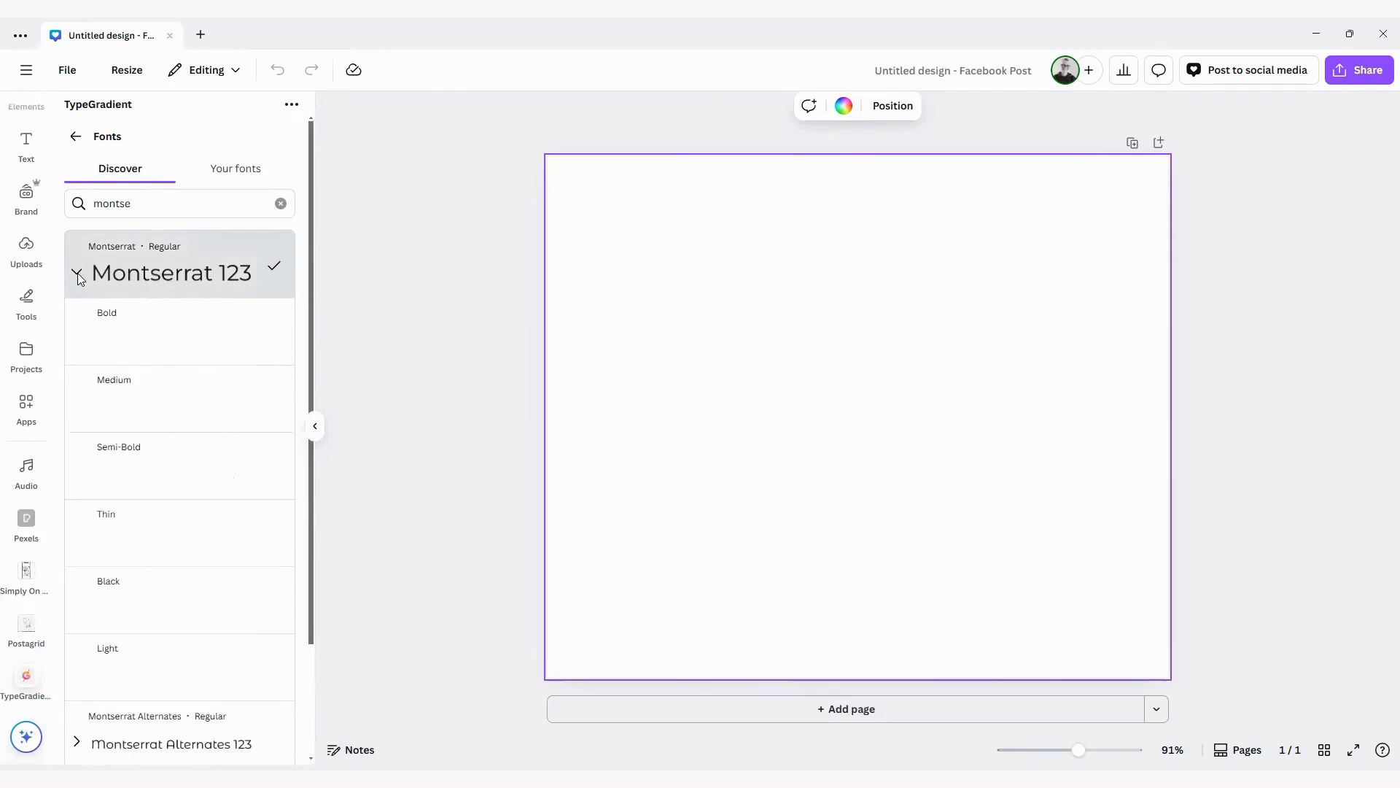
{"action": "left_click", "coordinate": [173, 605]}
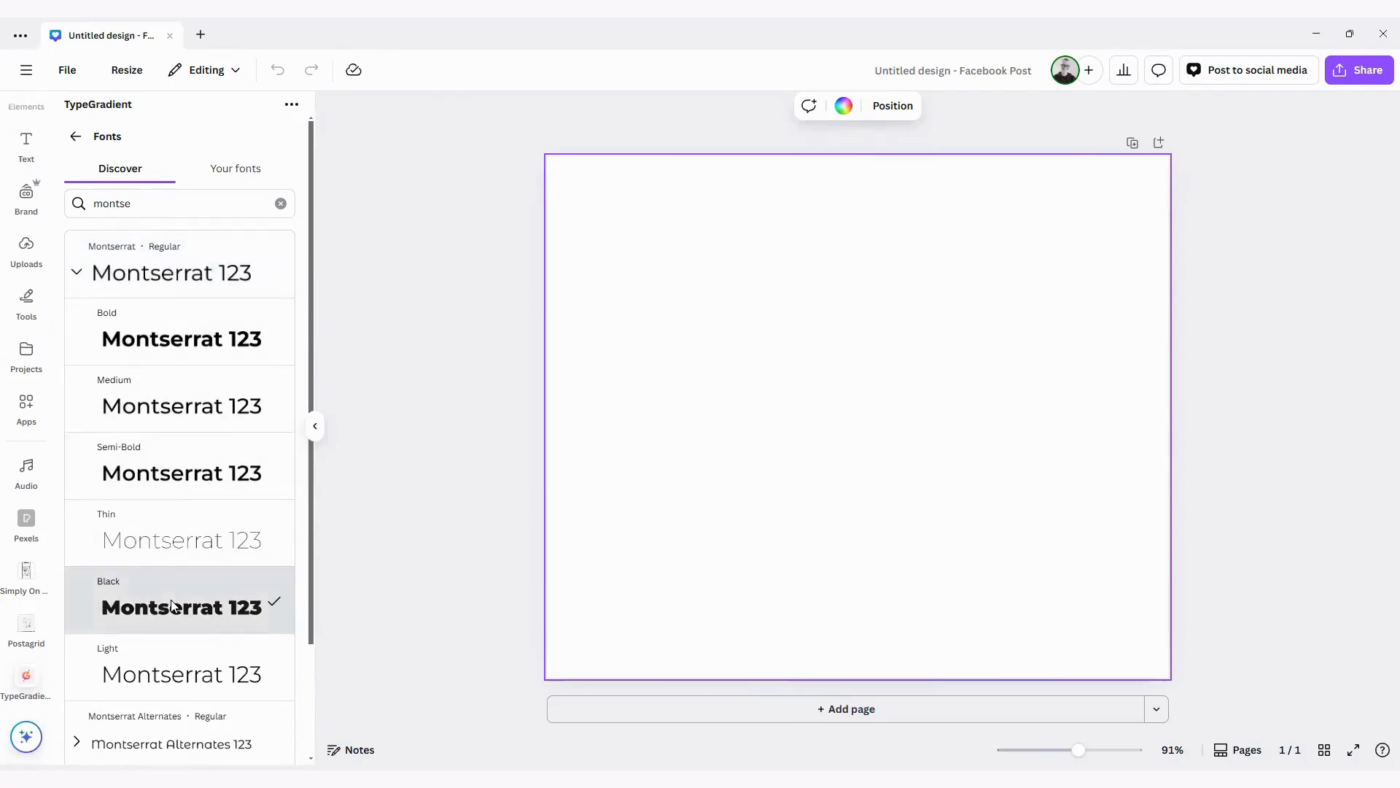
{"action": "left_click", "coordinate": [73, 136]}
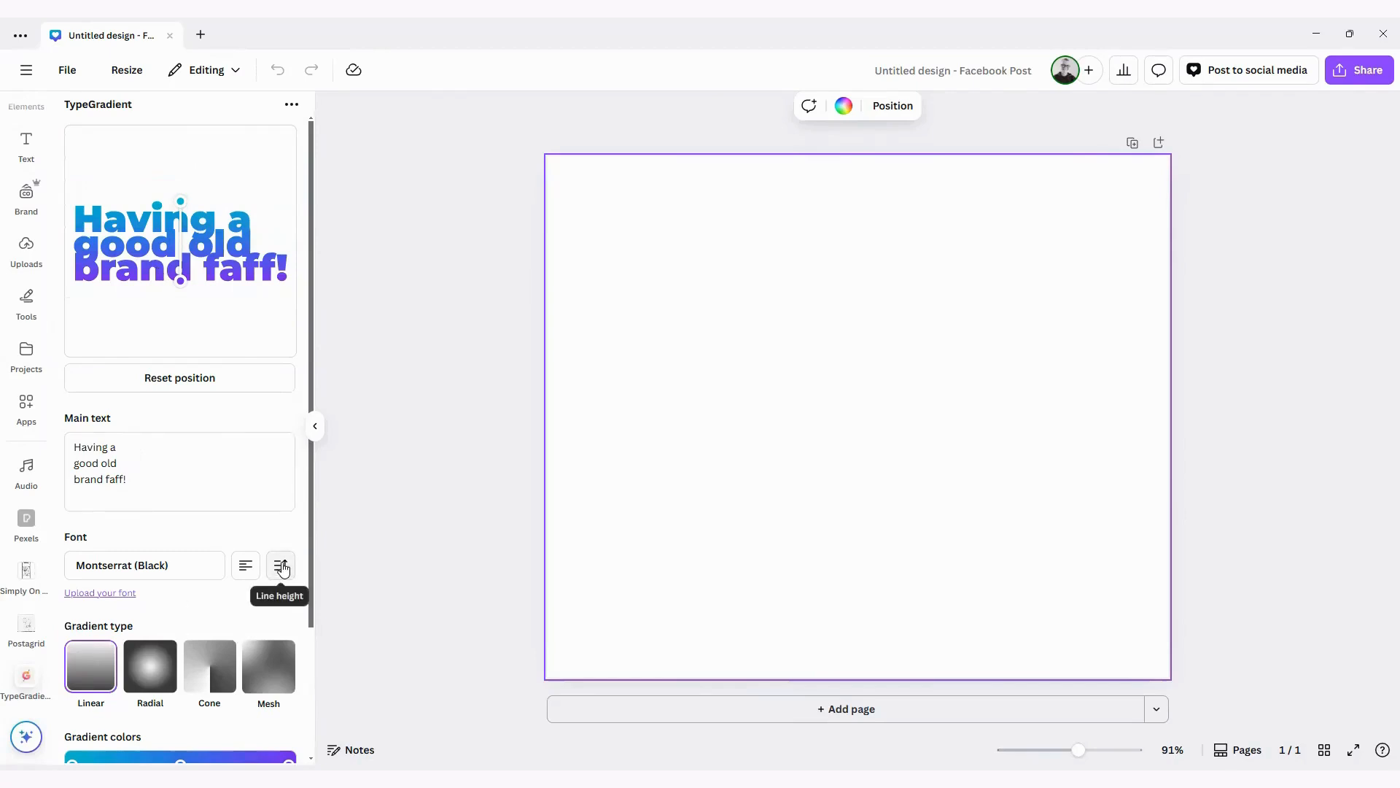
- Try centred and right alignment on the text, and return it to left alignment
{"action": "left_click", "coordinate": [246, 570]}
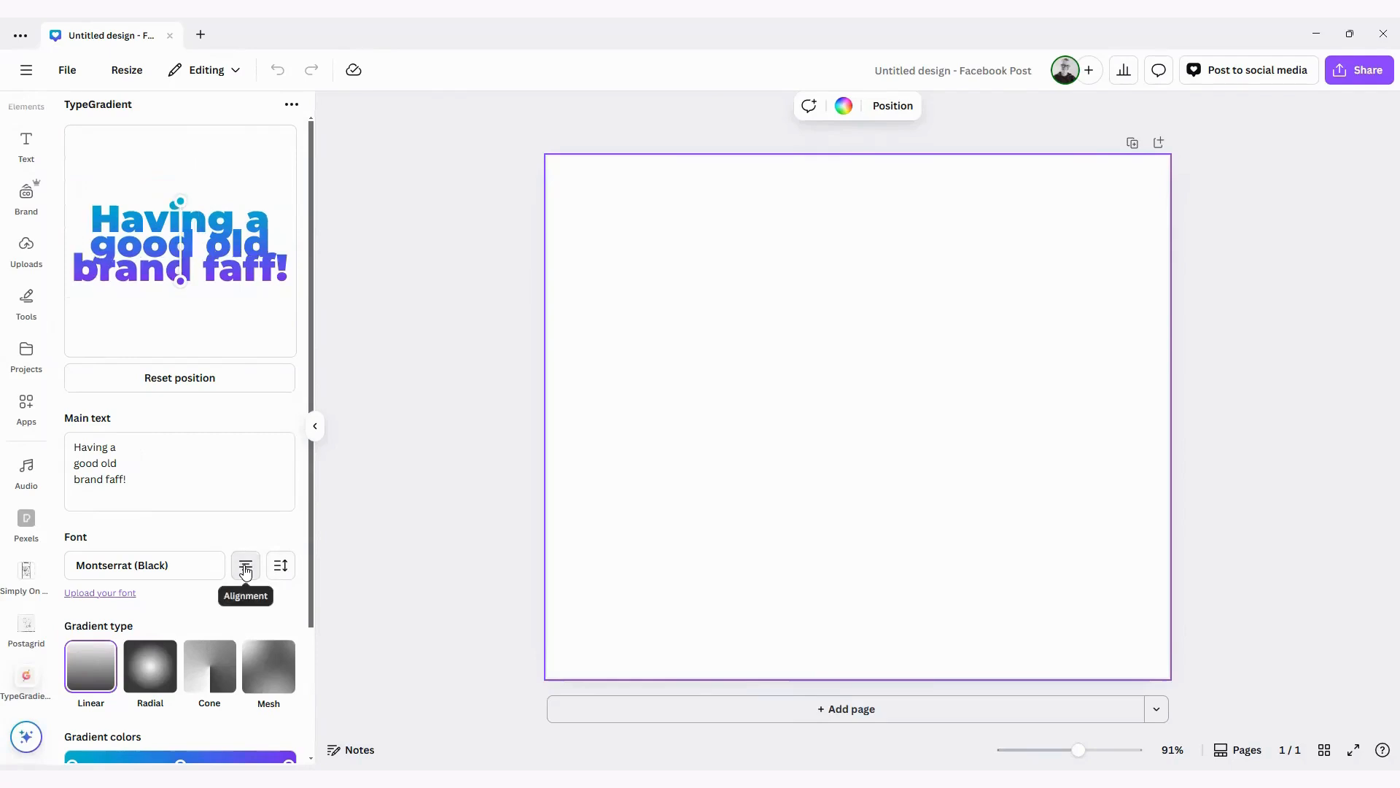
{"action": "left_click", "coordinate": [246, 571]}
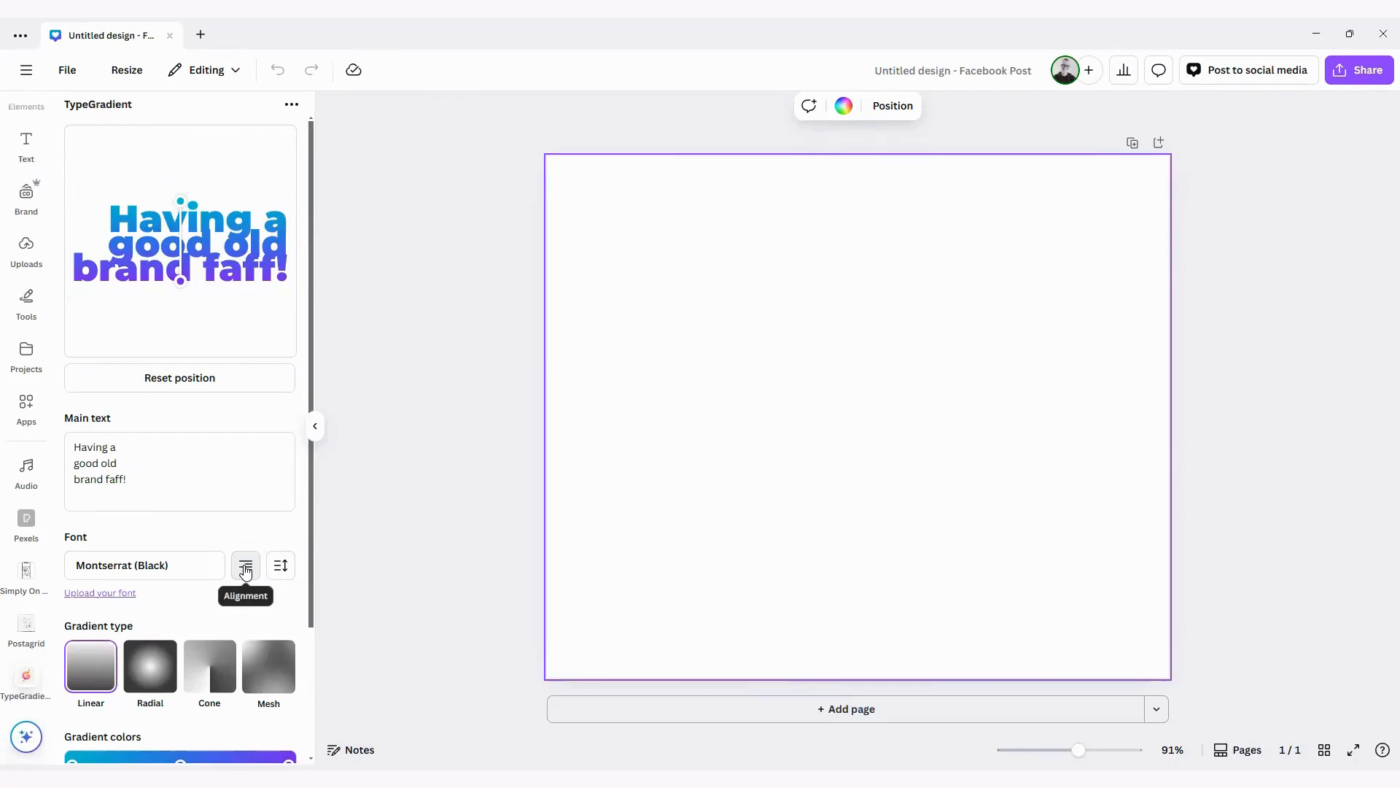
{"action": "left_click", "coordinate": [245, 570]}
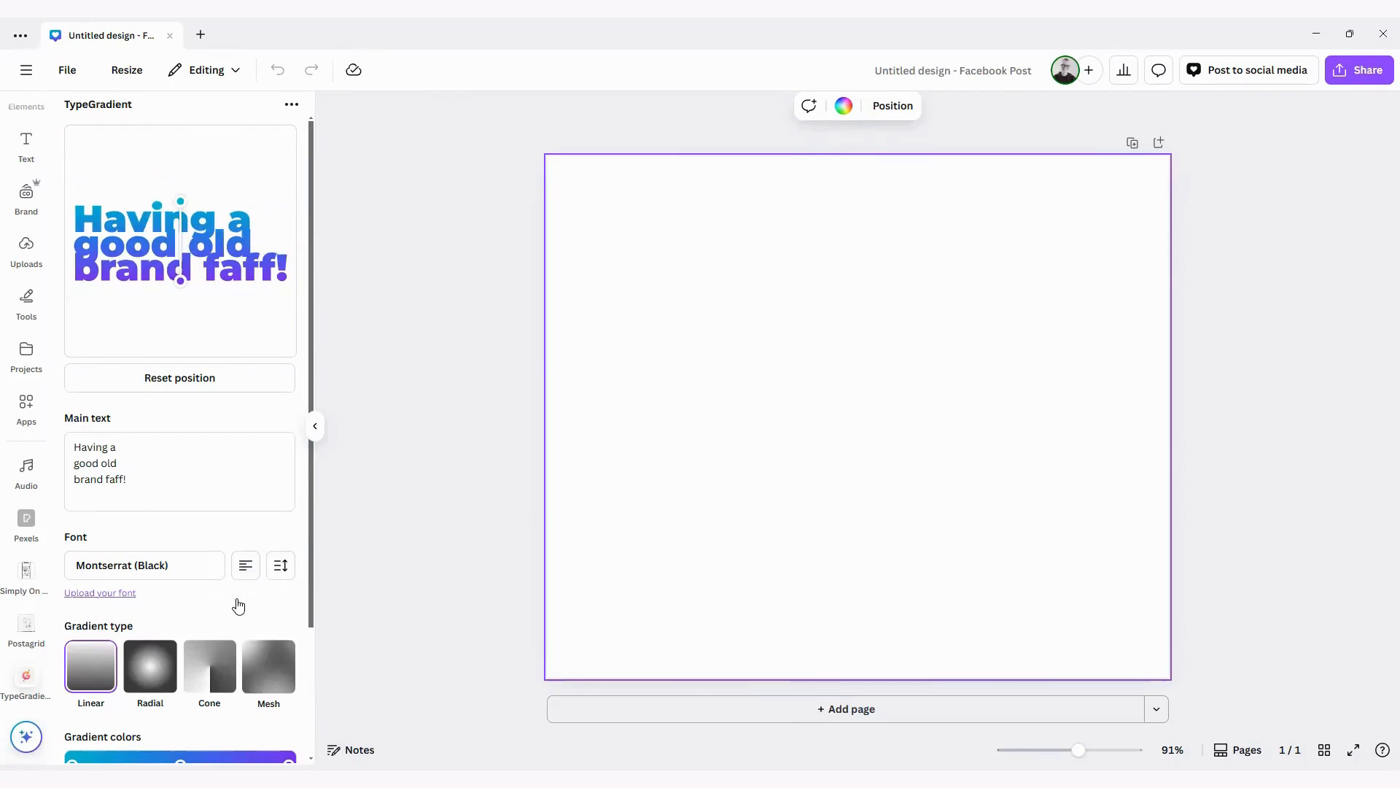
- Set the text's line height to 0.8
{"action": "left_click", "coordinate": [283, 572]}
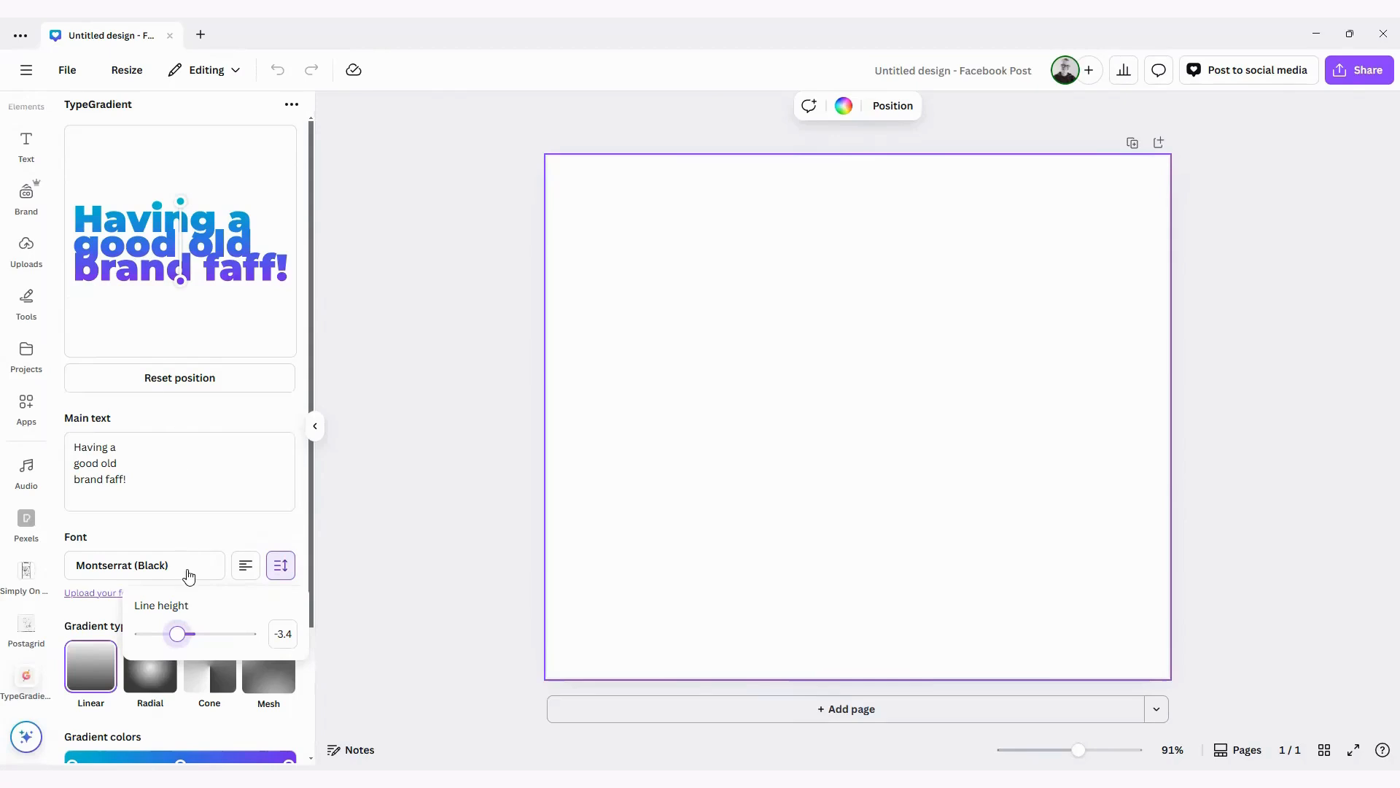
{"action": "left_click_drag", "start_coordinate": [181, 639], "coordinate": [201, 631]}
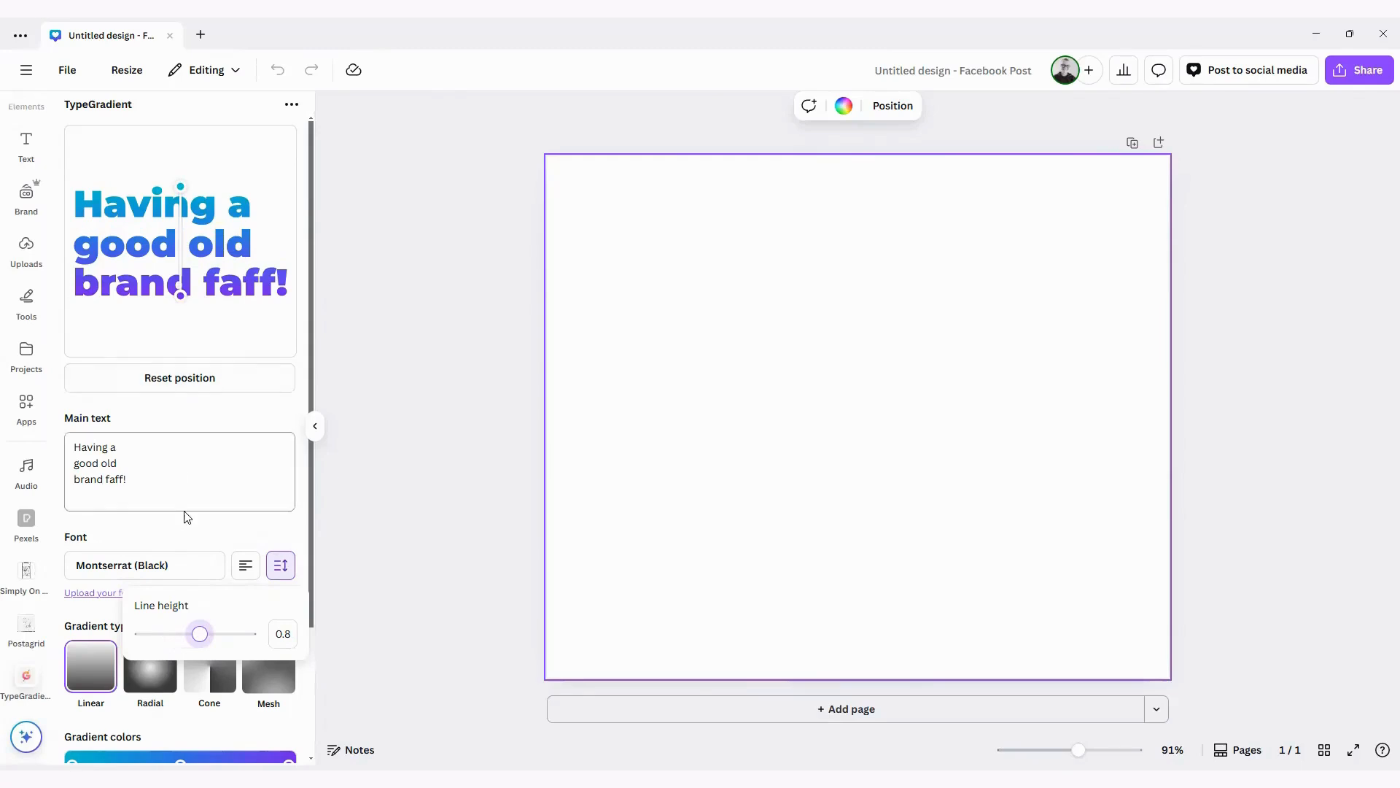
{"action": "left_click", "coordinate": [192, 528]}
- Try the Radial gradient with its centre on the word "brand" and its outer edge extended past the exclamation mark
{"action": "scroll", "coordinate": [189, 529], "scroll_direction": "down", "scroll_amount": 2}
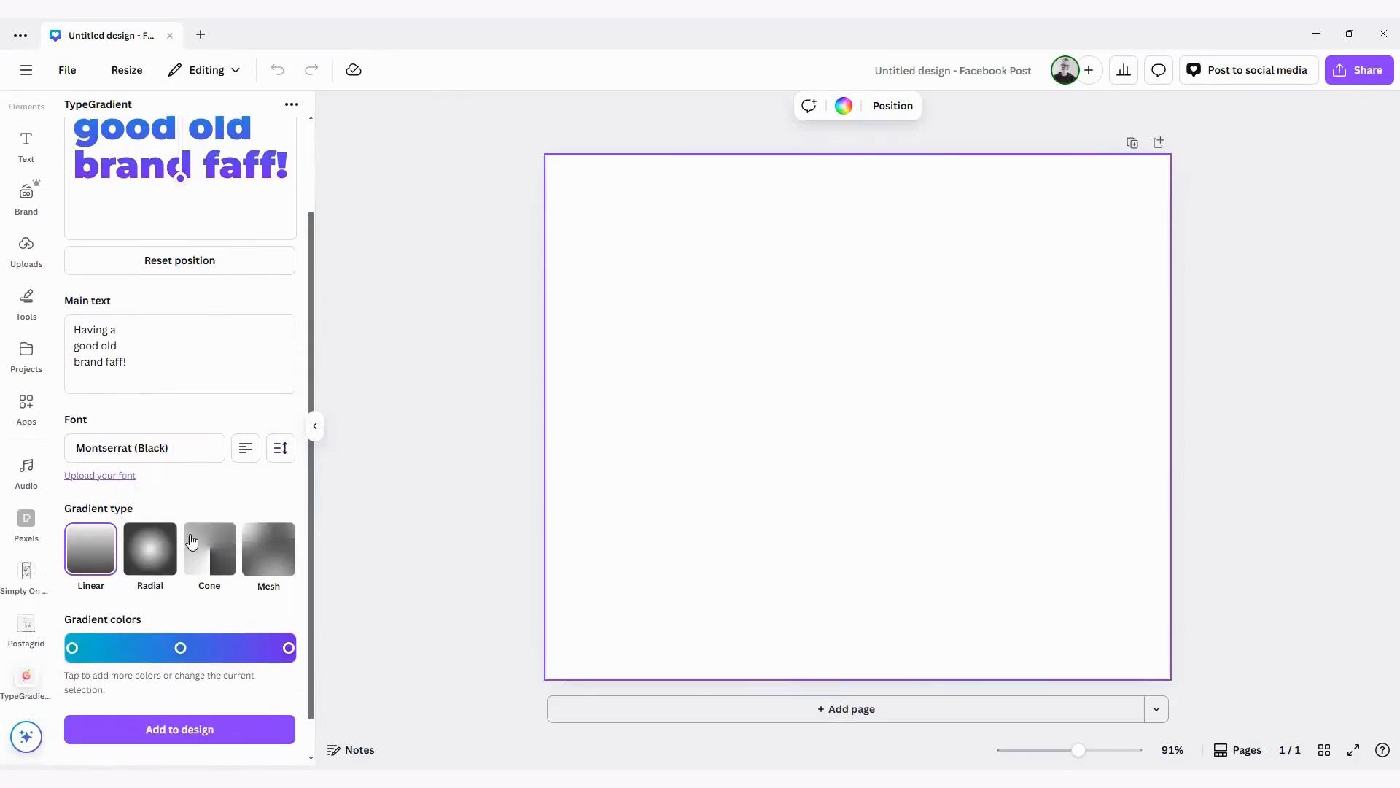
{"action": "scroll", "coordinate": [142, 437], "scroll_direction": "up", "scroll_amount": 2}
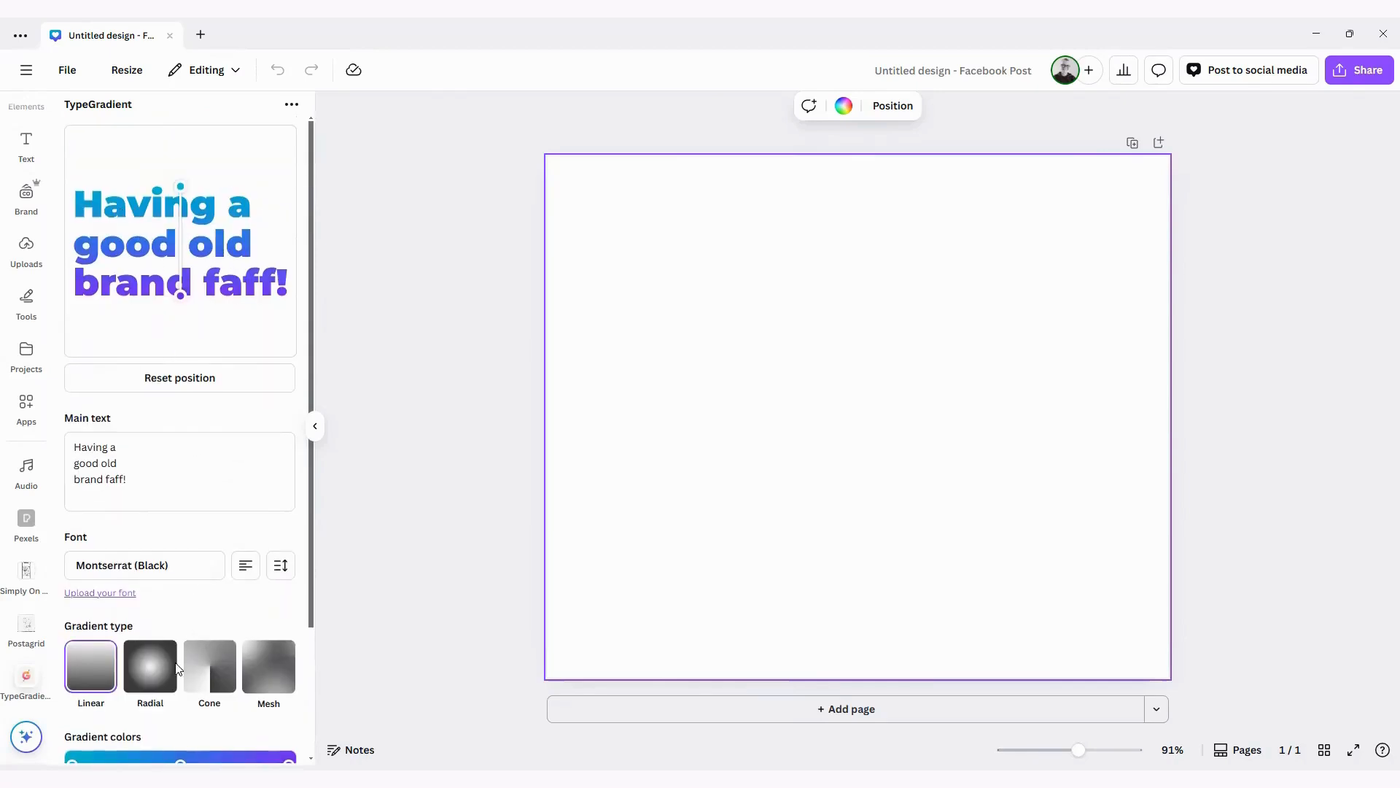
{"action": "left_click", "coordinate": [156, 679]}
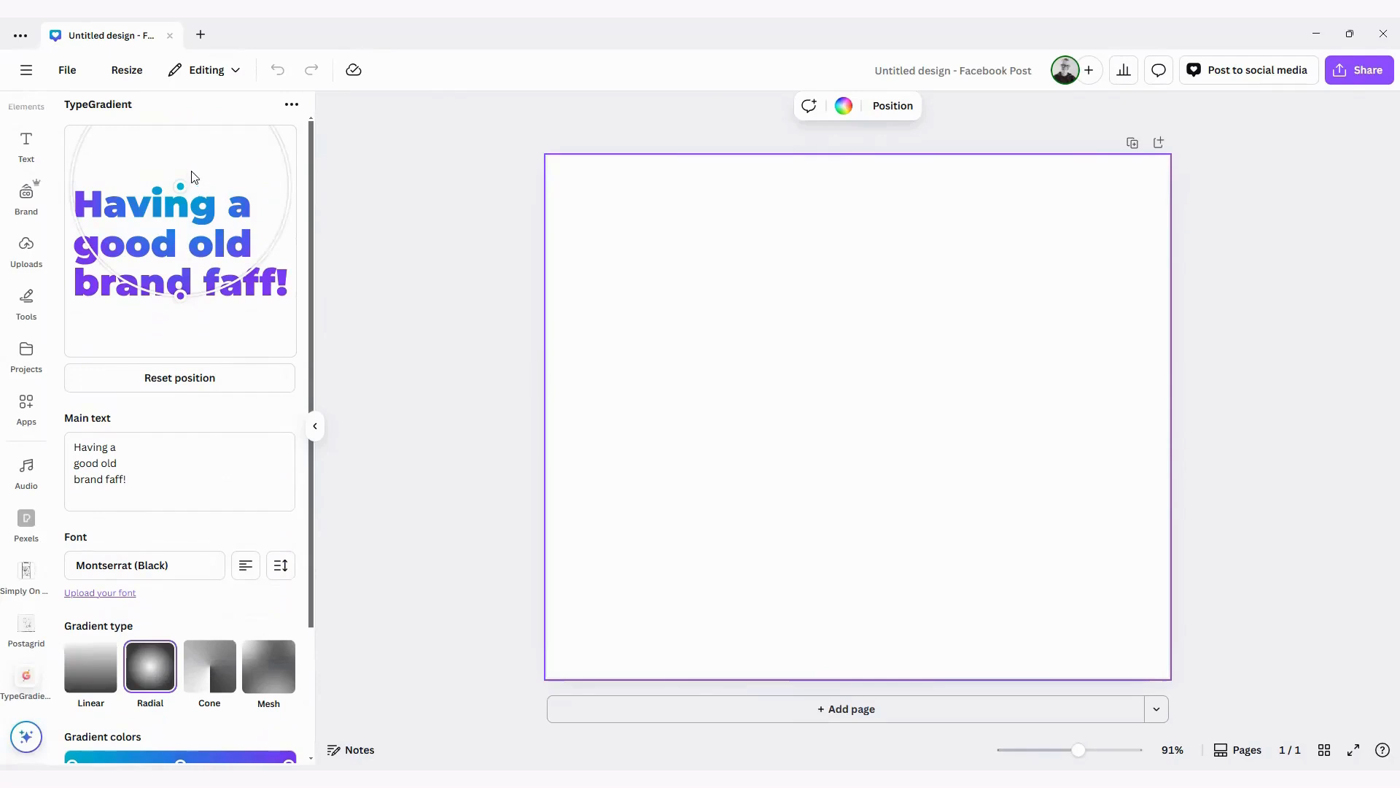
{"action": "left_click_drag", "start_coordinate": [183, 217], "coordinate": [245, 316]}
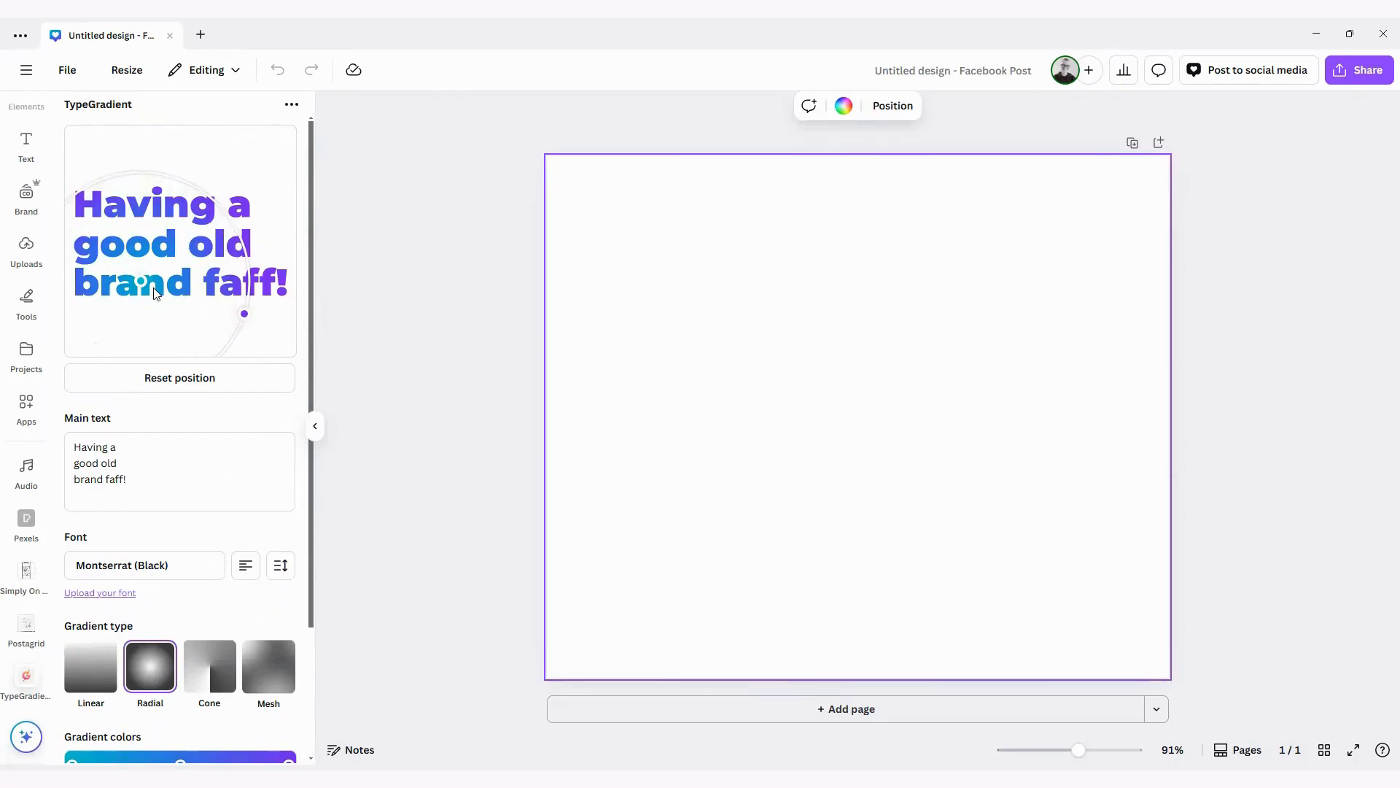
{"action": "mouse_move", "coordinate": [140, 278]}
{"action": "left_mouse_down"}
{"action": "mouse_move", "coordinate": [175, 280]}
{"action": "mouse_move", "coordinate": [165, 285]}
{"action": "left_mouse_up"}
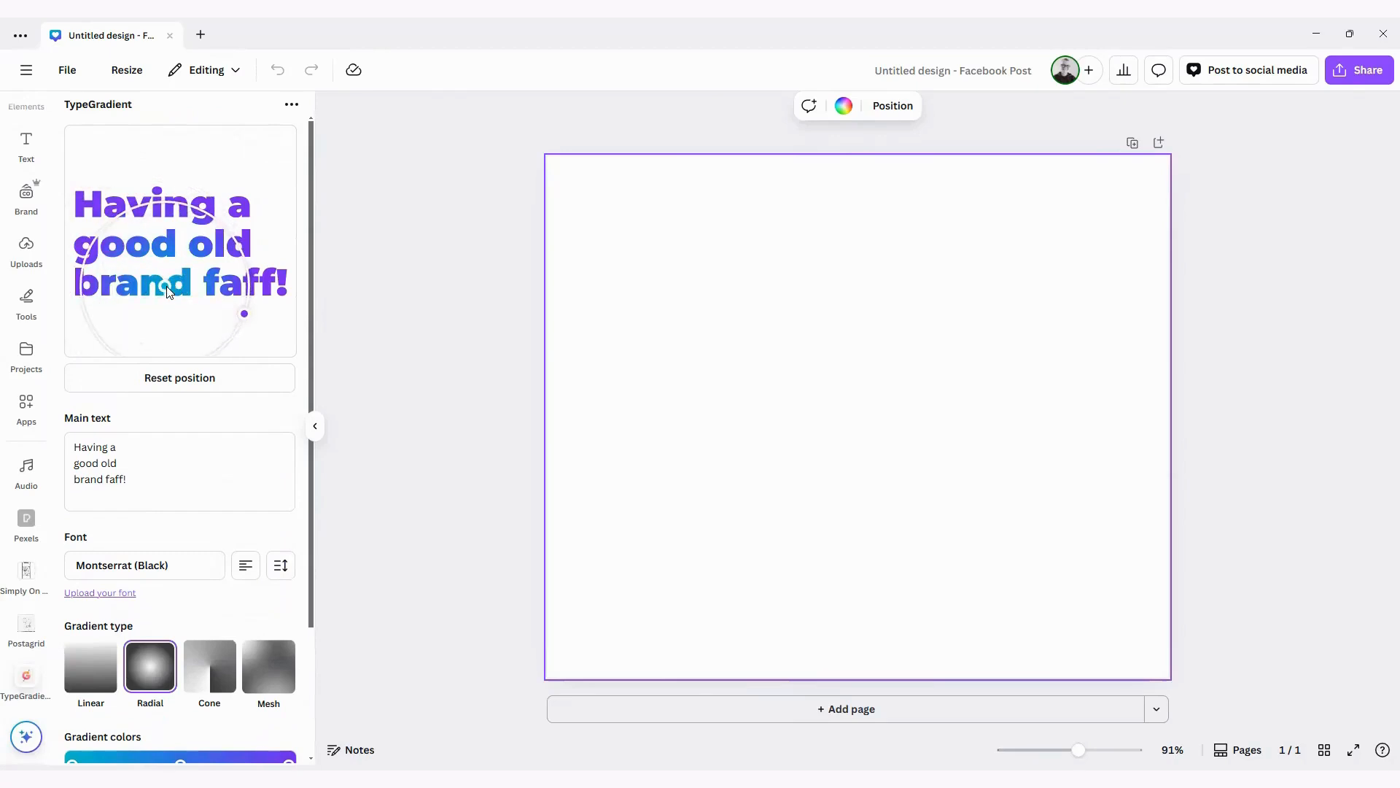
{"action": "left_click_drag", "start_coordinate": [245, 315], "coordinate": [293, 325]}
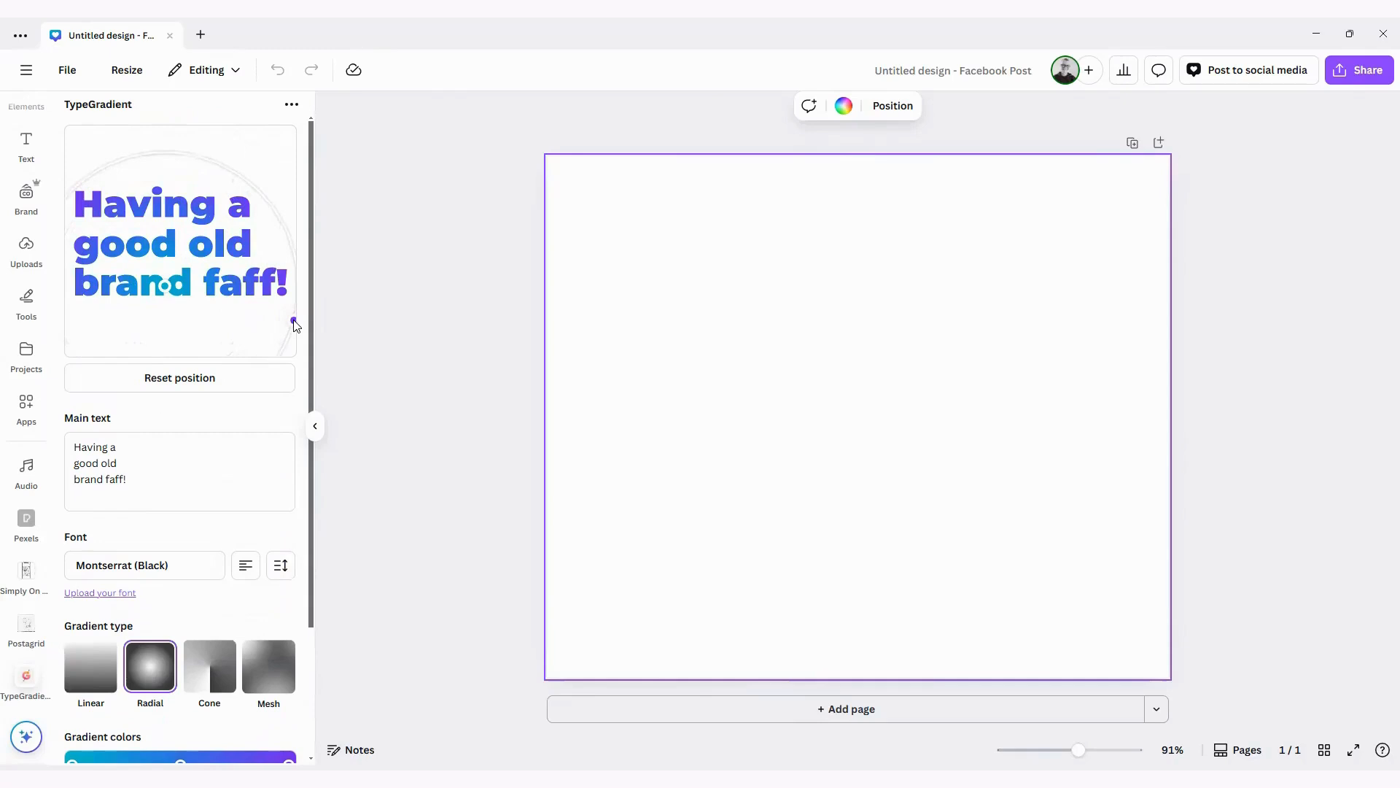
{"action": "left_click_drag", "start_coordinate": [163, 287], "coordinate": [183, 288]}
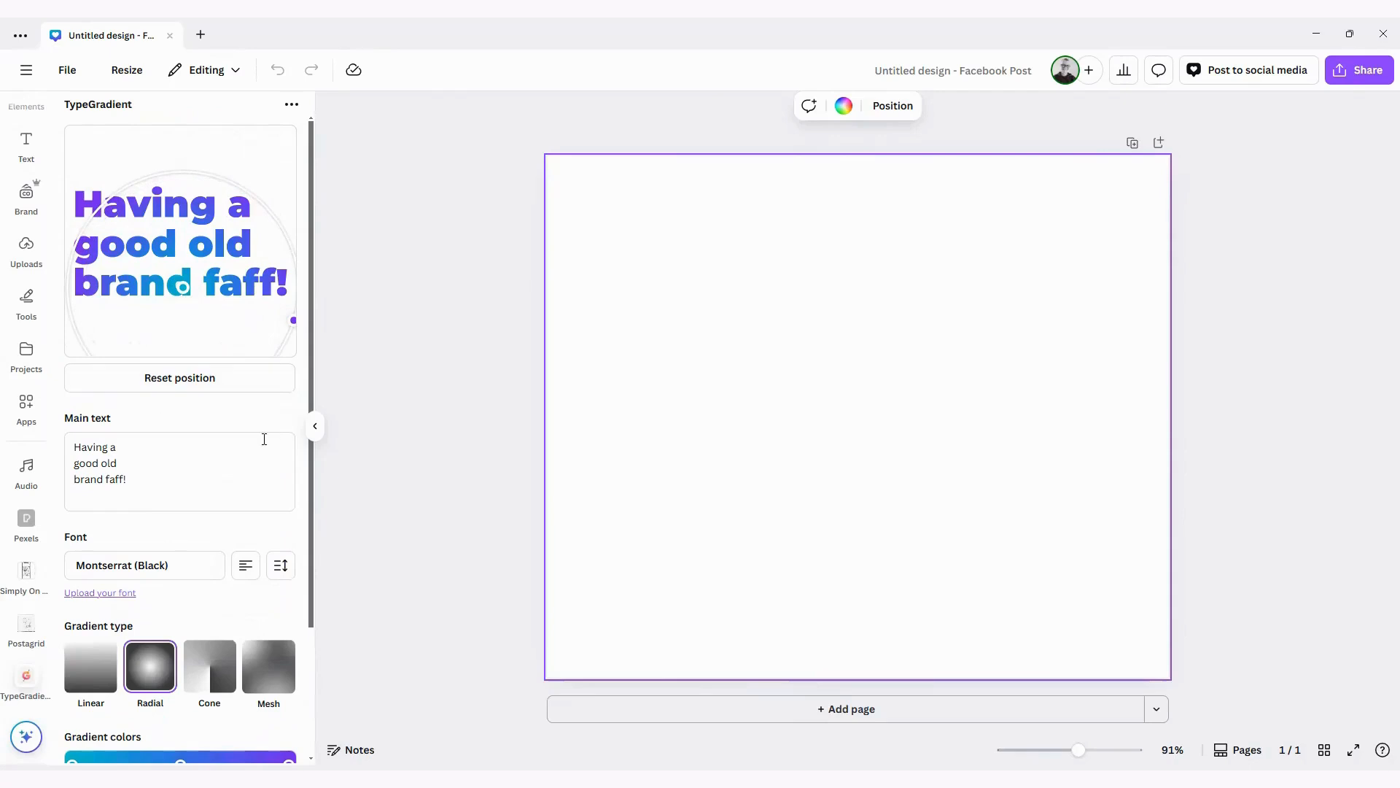
- Try the Cone gradient with its centre moved beside the exclamation mark at the end of the text
{"action": "left_click", "coordinate": [215, 665]}
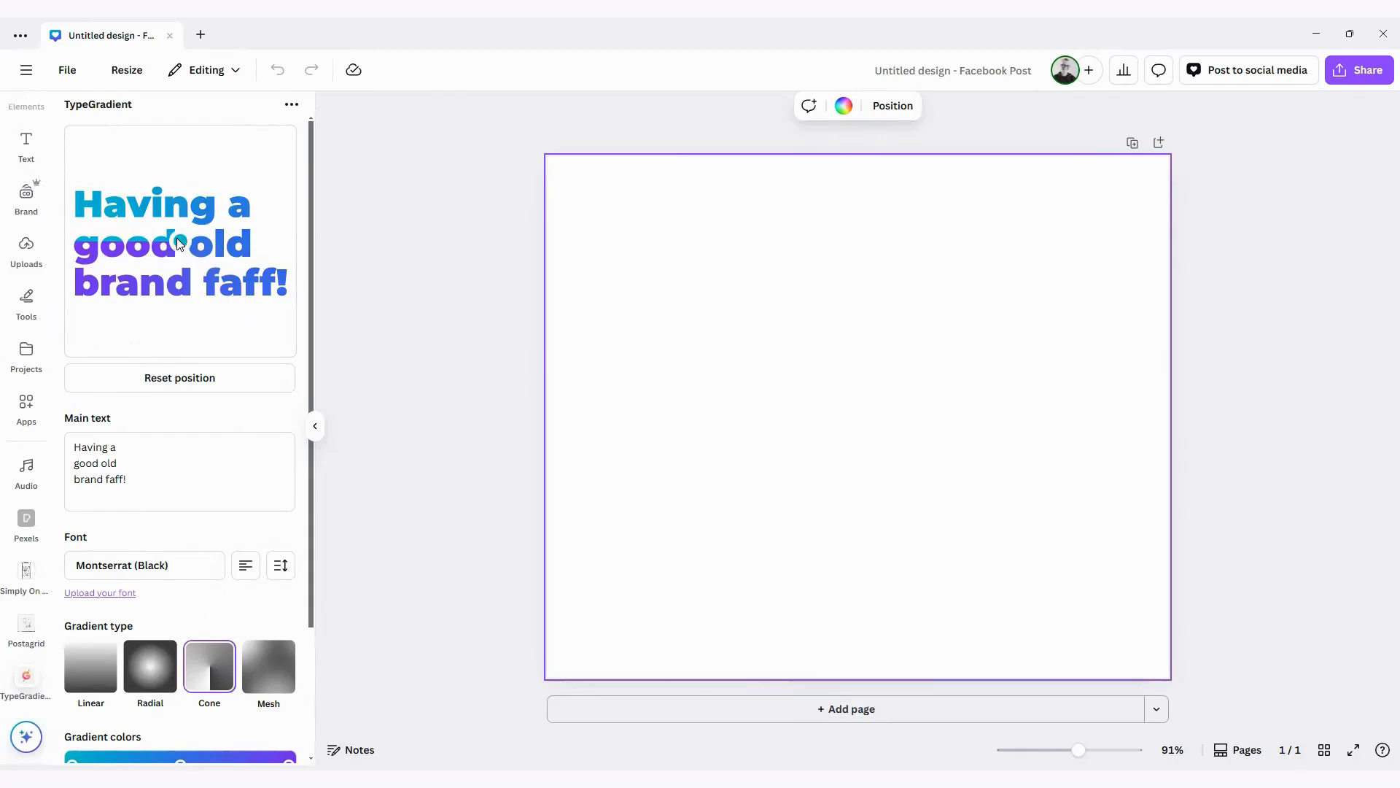
{"action": "left_click_drag", "start_coordinate": [179, 240], "coordinate": [291, 296]}
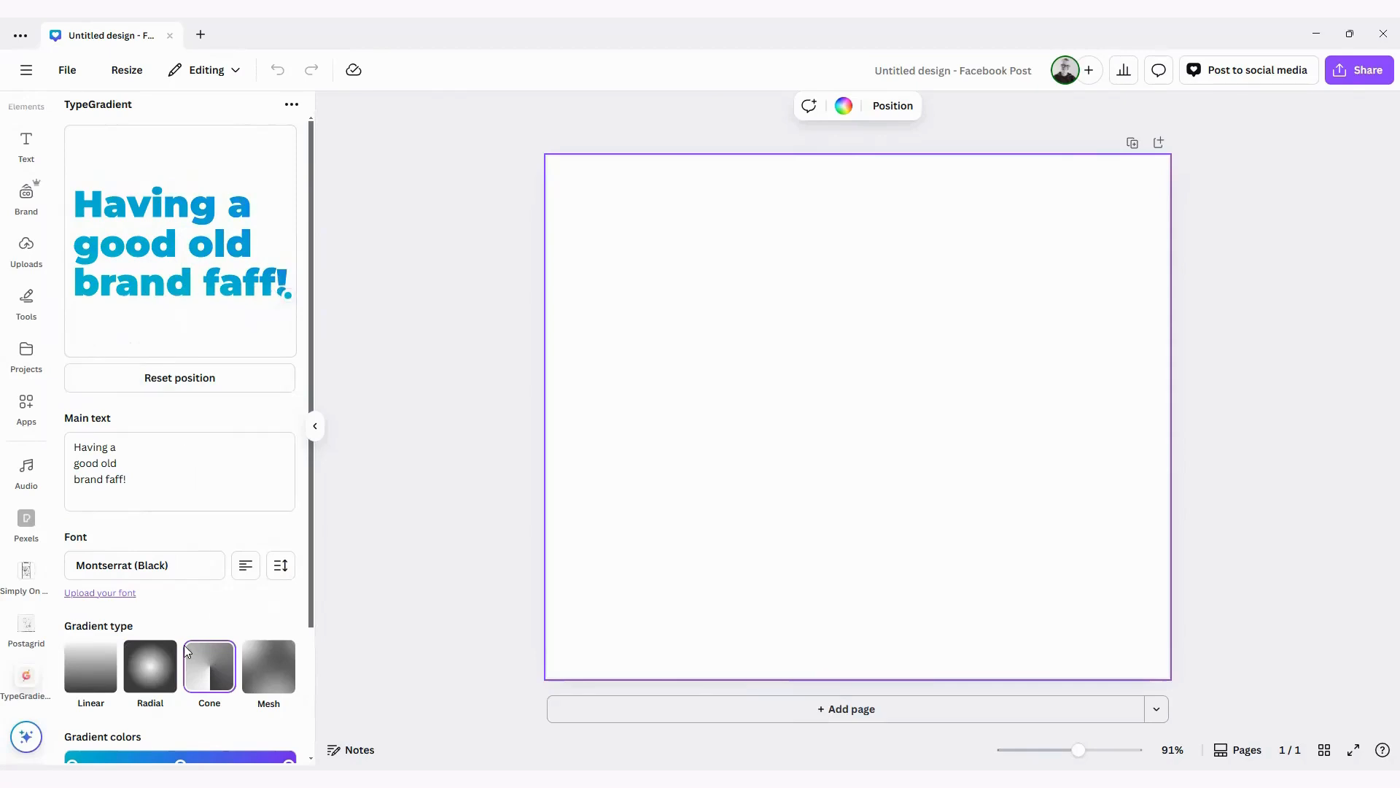
- Apply the Mesh gradient and arrange its points with blue over "good", orange over "brand" and purple above "faff!"
{"action": "left_click", "coordinate": [267, 676]}
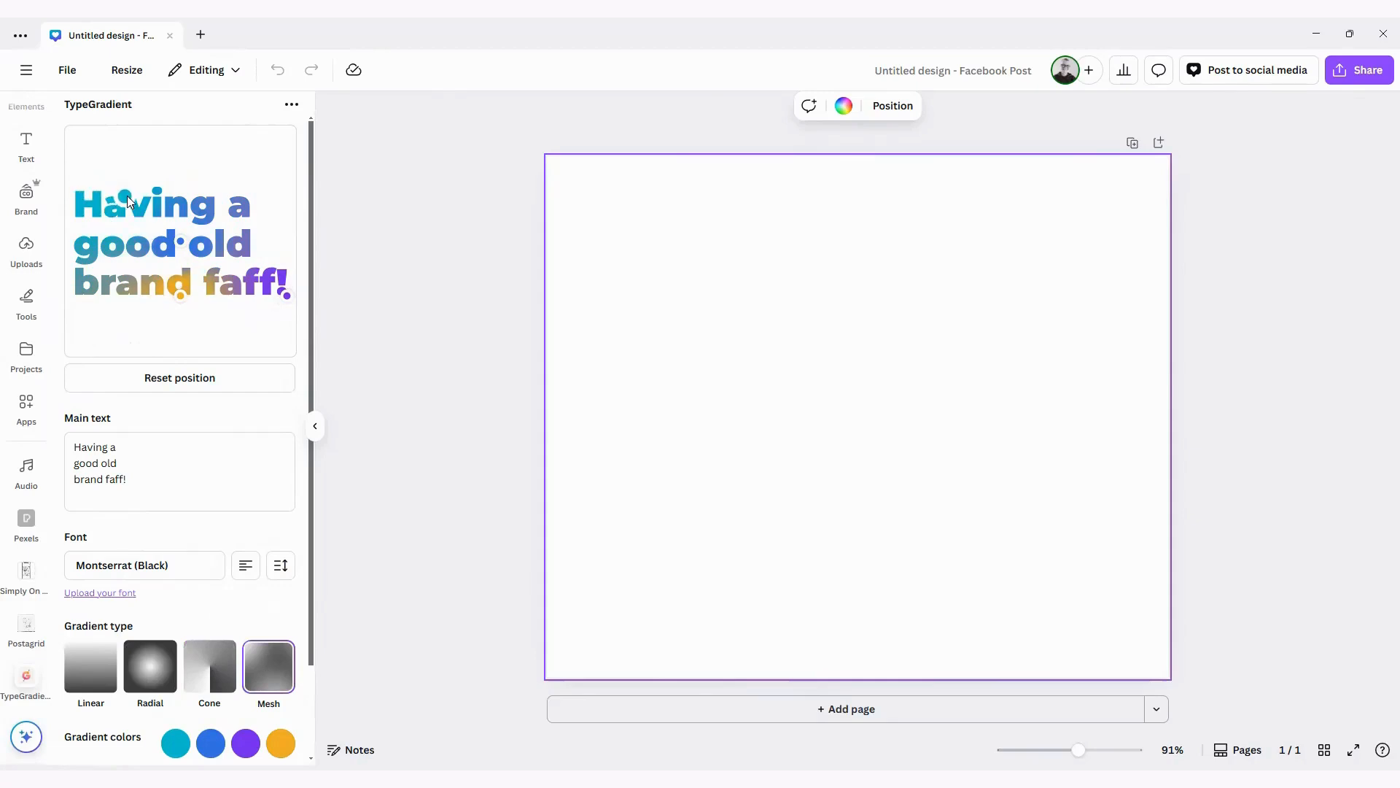
{"action": "left_click_drag", "start_coordinate": [179, 242], "coordinate": [201, 271]}
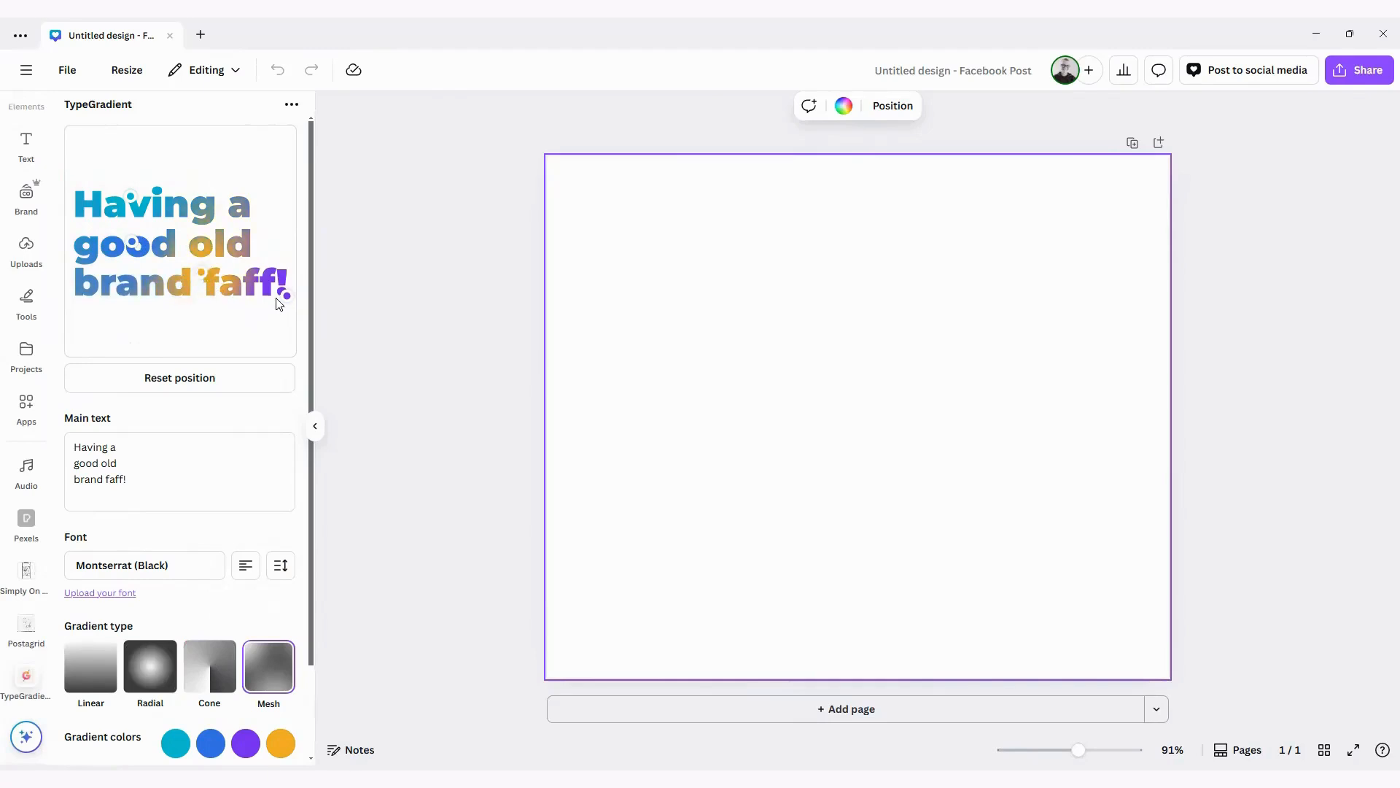
{"action": "left_click_drag", "start_coordinate": [285, 298], "coordinate": [254, 297]}
{"action": "left_click_drag", "start_coordinate": [133, 243], "coordinate": [168, 228]}
{"action": "left_click_drag", "start_coordinate": [199, 272], "coordinate": [132, 255]}
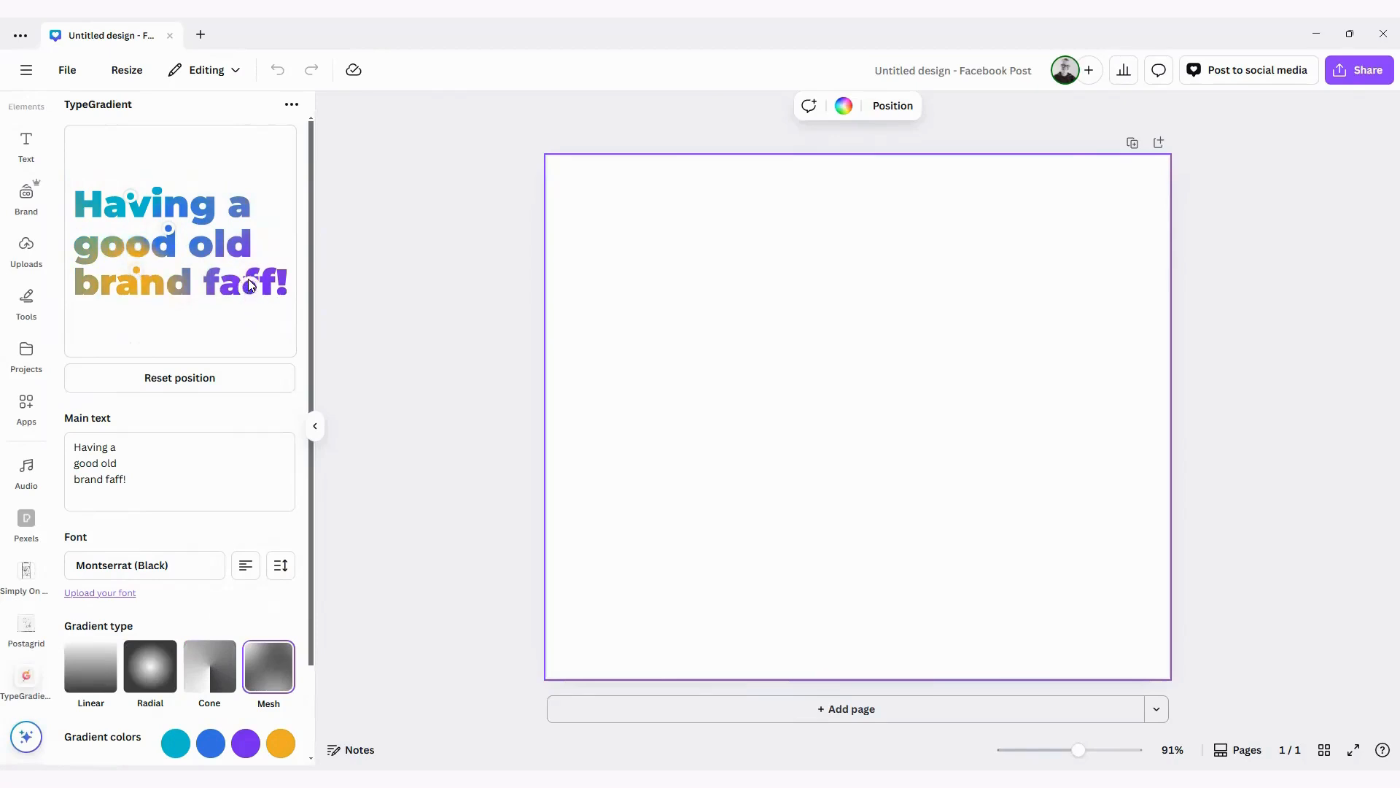
{"action": "left_click_drag", "start_coordinate": [248, 283], "coordinate": [239, 263]}
- Set the first two mesh gradient colours to lilac and light grey from the Simply On Demand brand palette
{"action": "scroll", "coordinate": [223, 466], "scroll_direction": "down", "scroll_amount": 1}
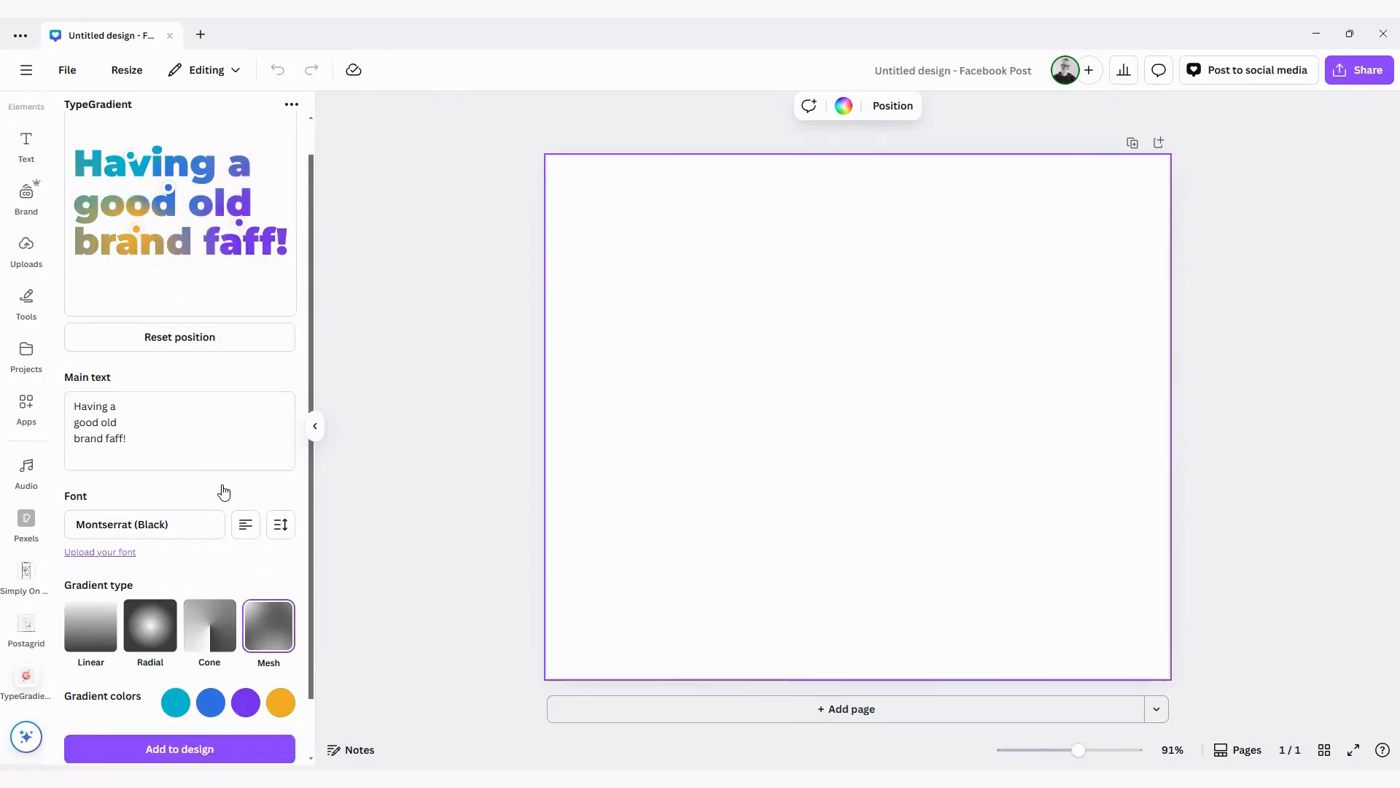
{"action": "scroll", "coordinate": [224, 493], "scroll_direction": "down", "scroll_amount": 1}
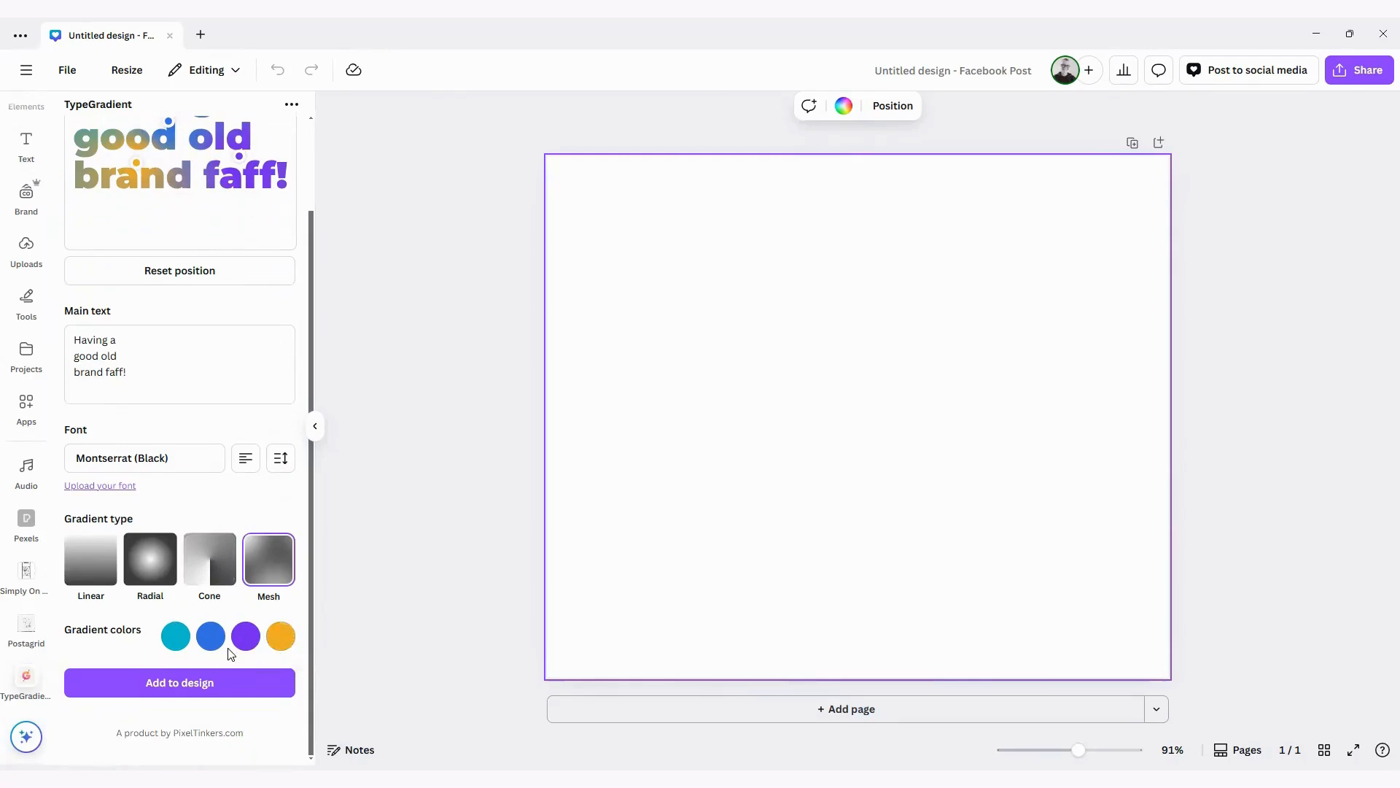
{"action": "left_click", "coordinate": [175, 636]}
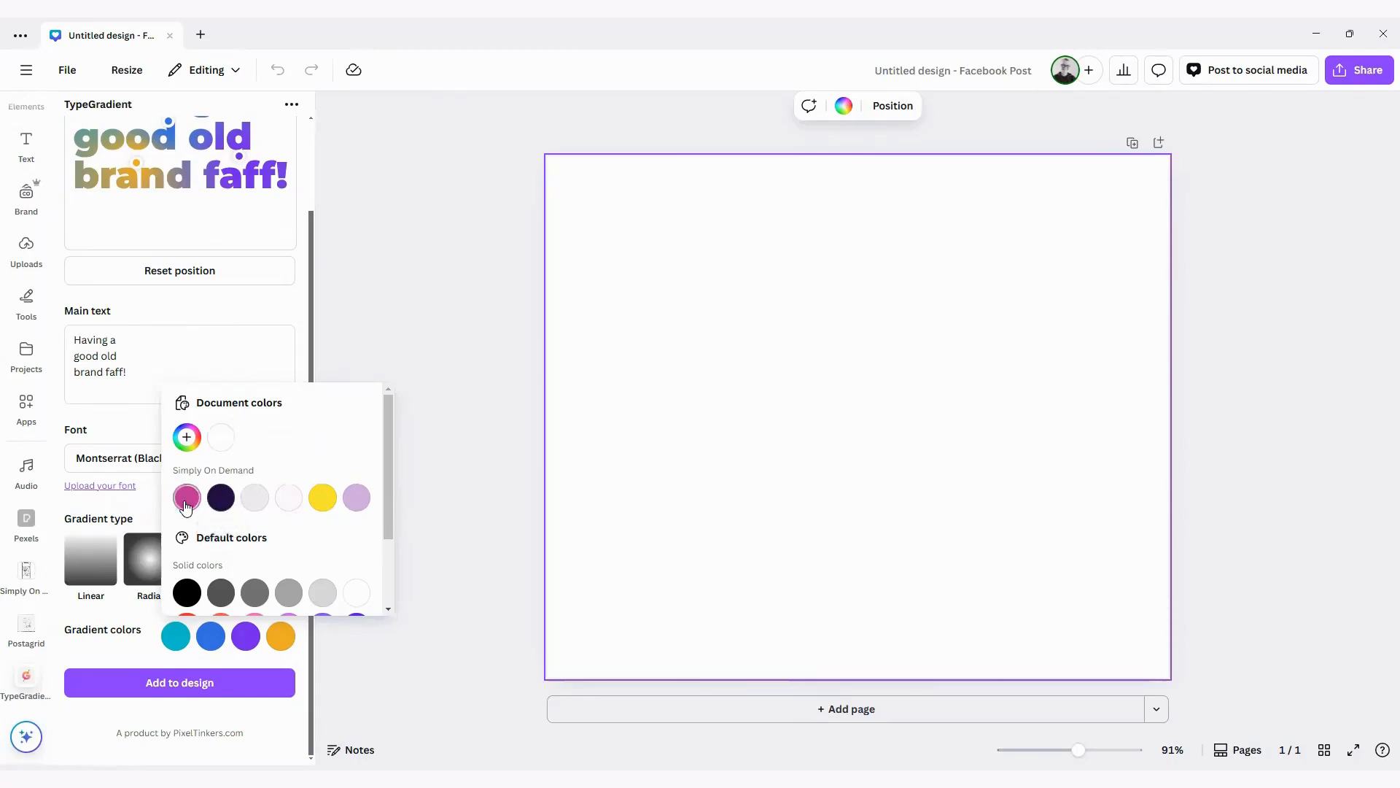
{"action": "left_click", "coordinate": [356, 499]}
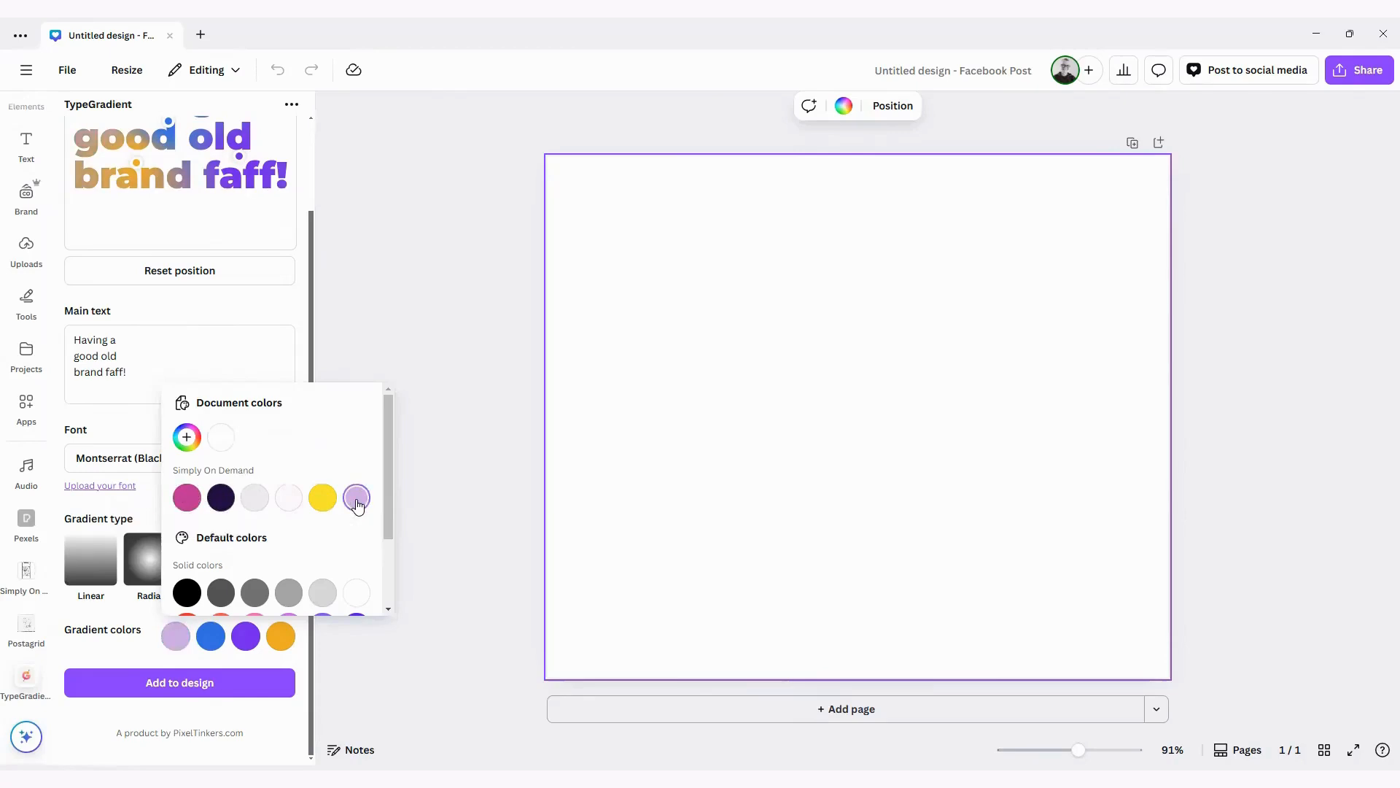
{"action": "left_click", "coordinate": [212, 633]}
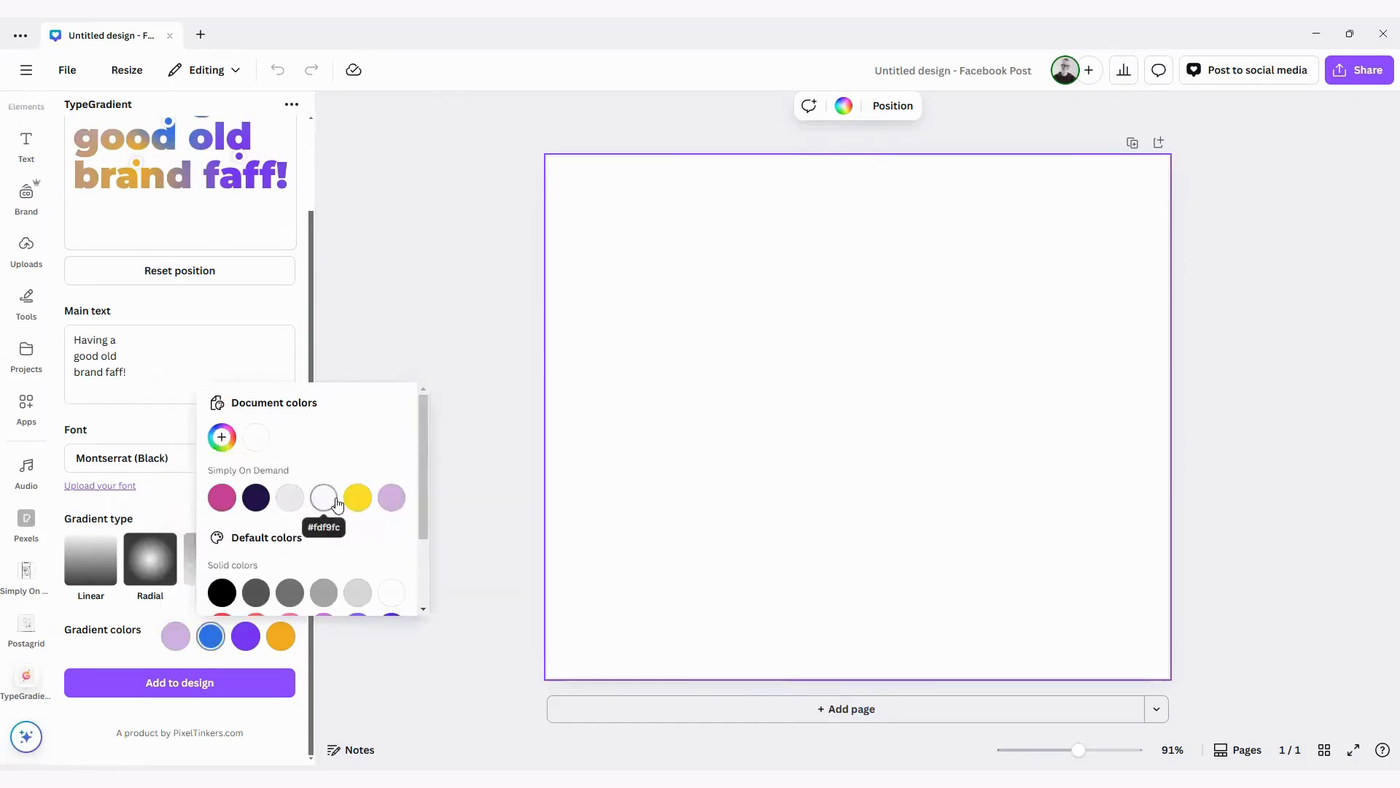
{"action": "left_click", "coordinate": [288, 501]}
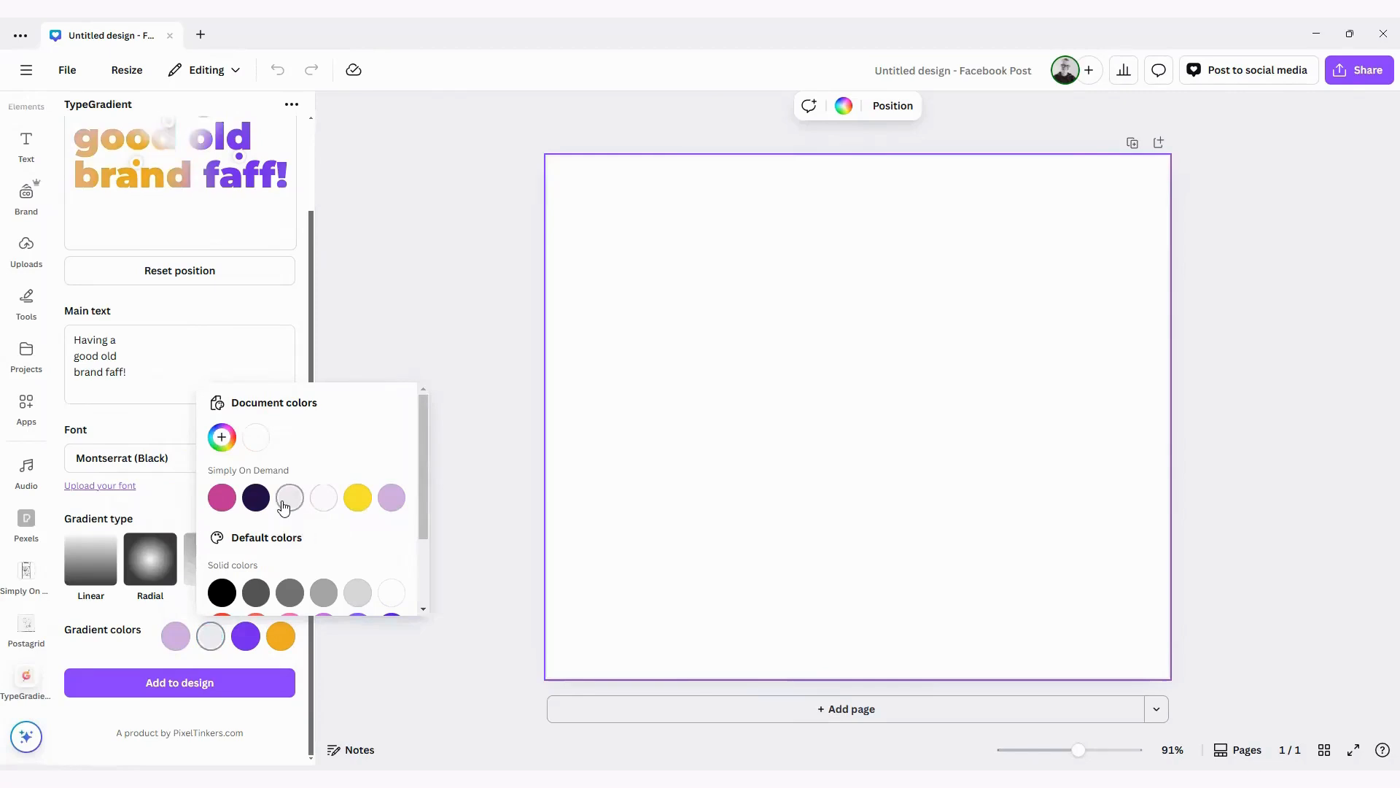
- Set the third mesh gradient colour to the brand's dark navy and the fourth to its pink
{"action": "left_click", "coordinate": [244, 649]}
{"action": "left_click", "coordinate": [246, 635]}
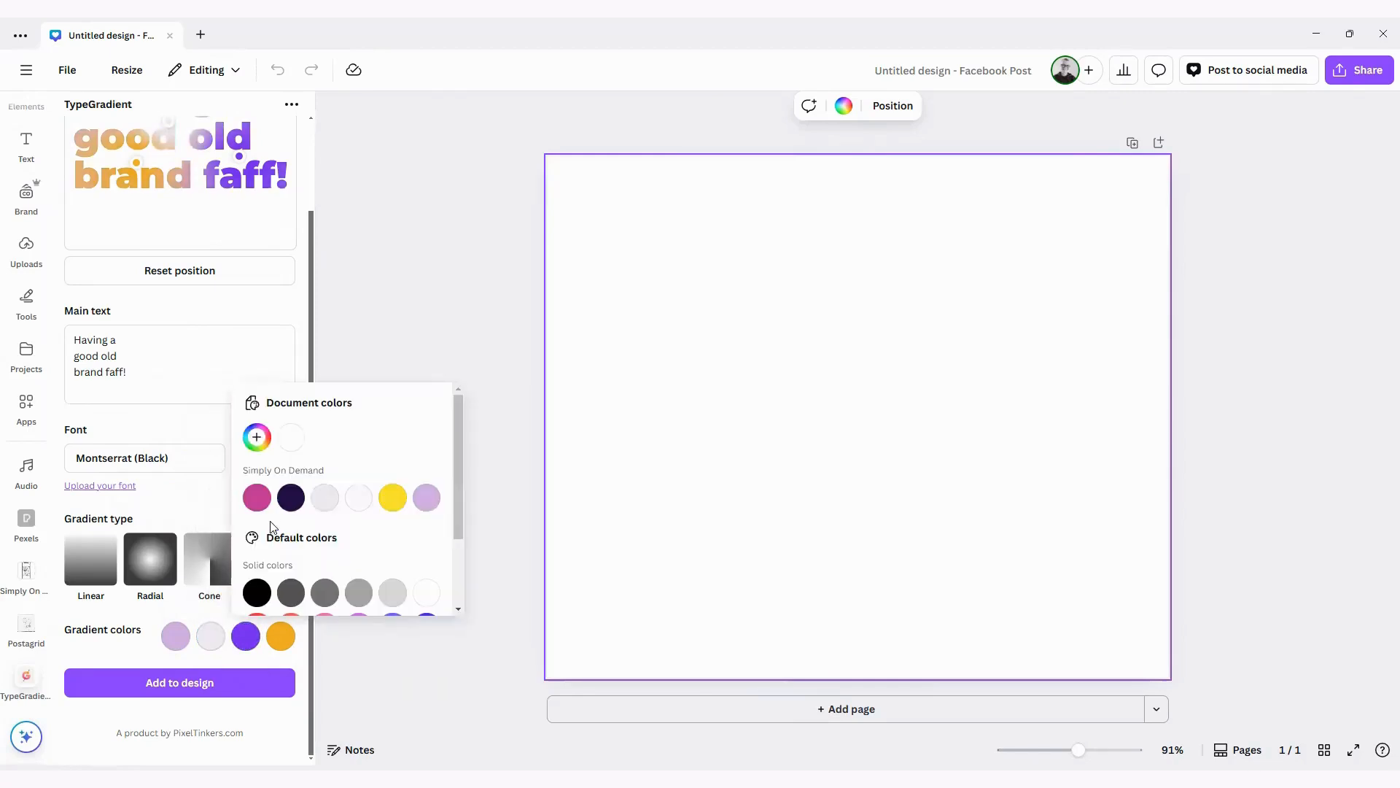
{"action": "left_click", "coordinate": [291, 497]}
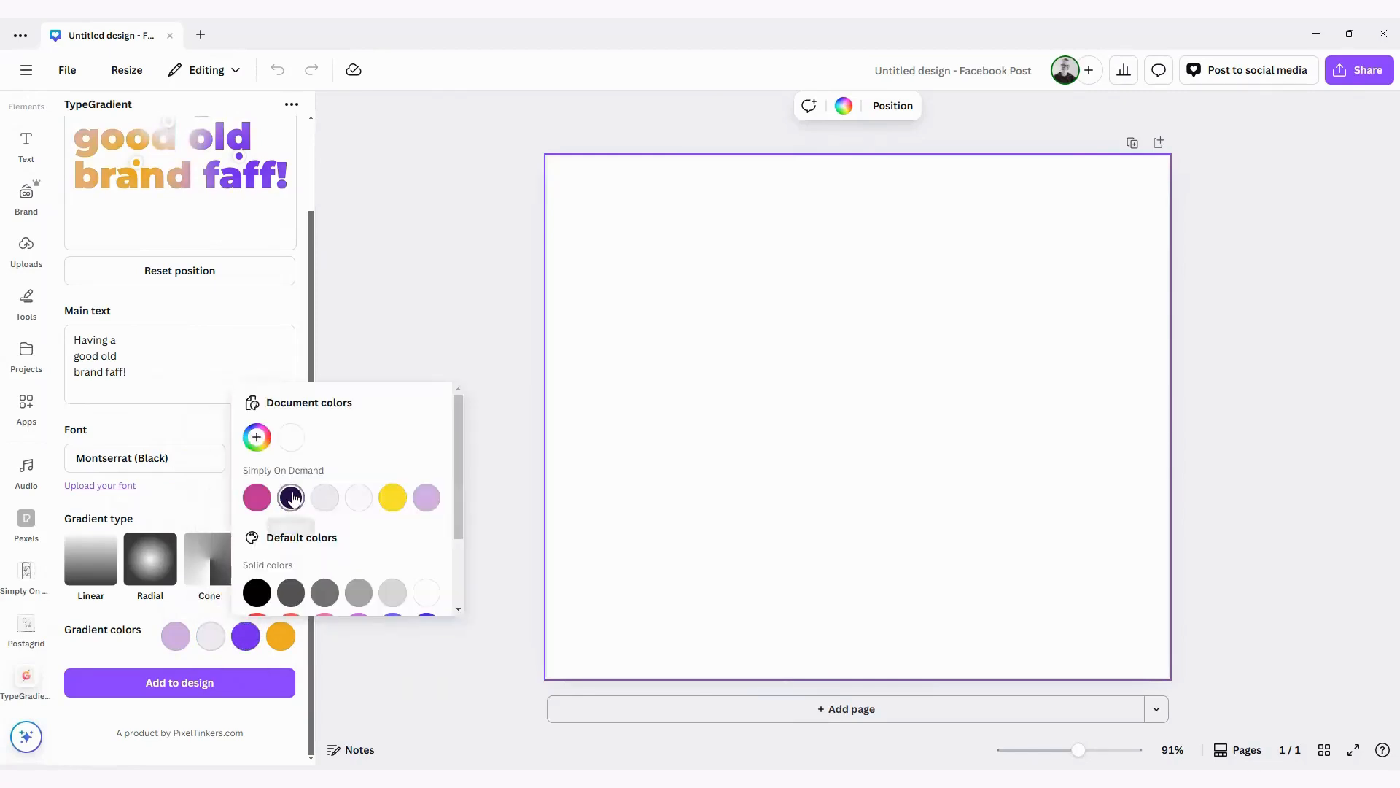
{"action": "left_click", "coordinate": [283, 643]}
{"action": "left_click", "coordinate": [281, 636]}
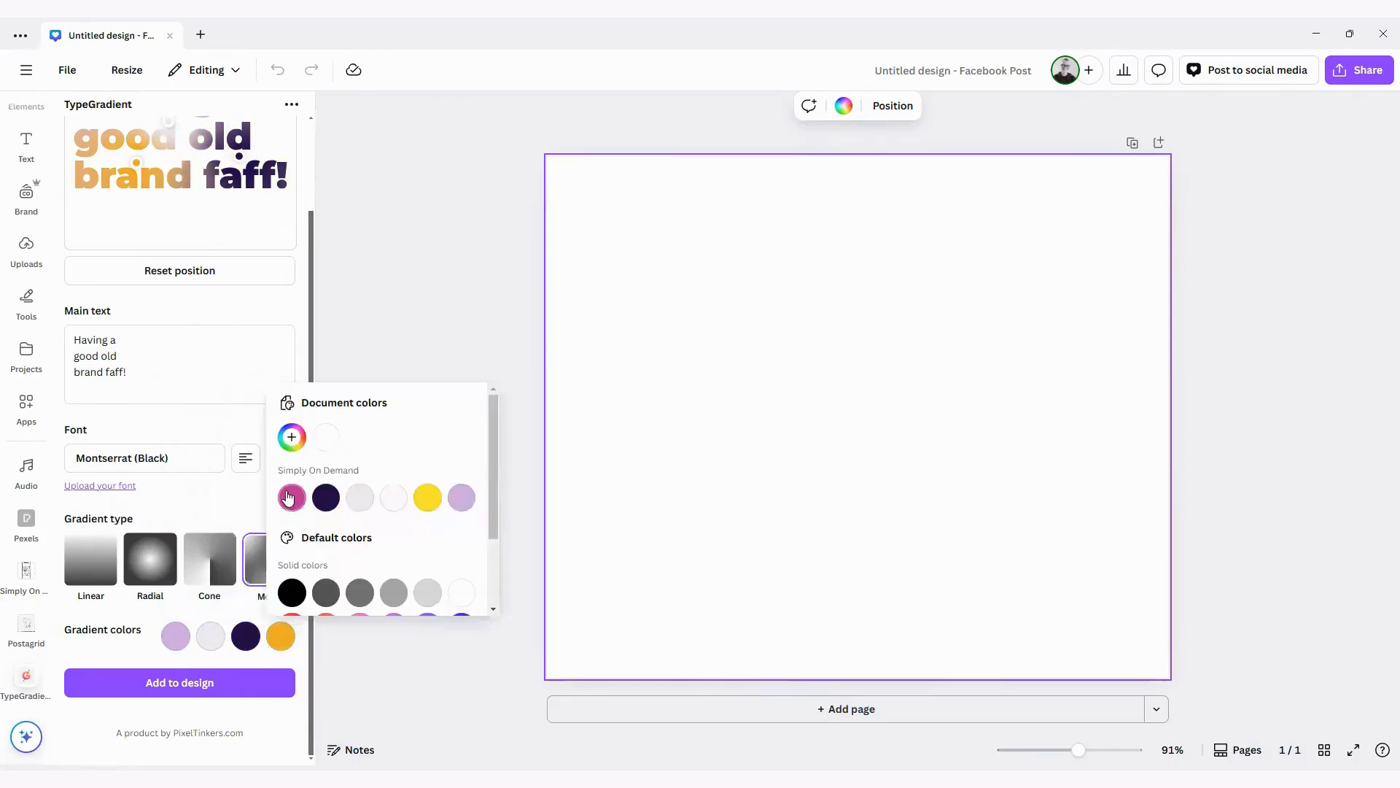
{"action": "left_click", "coordinate": [292, 497]}
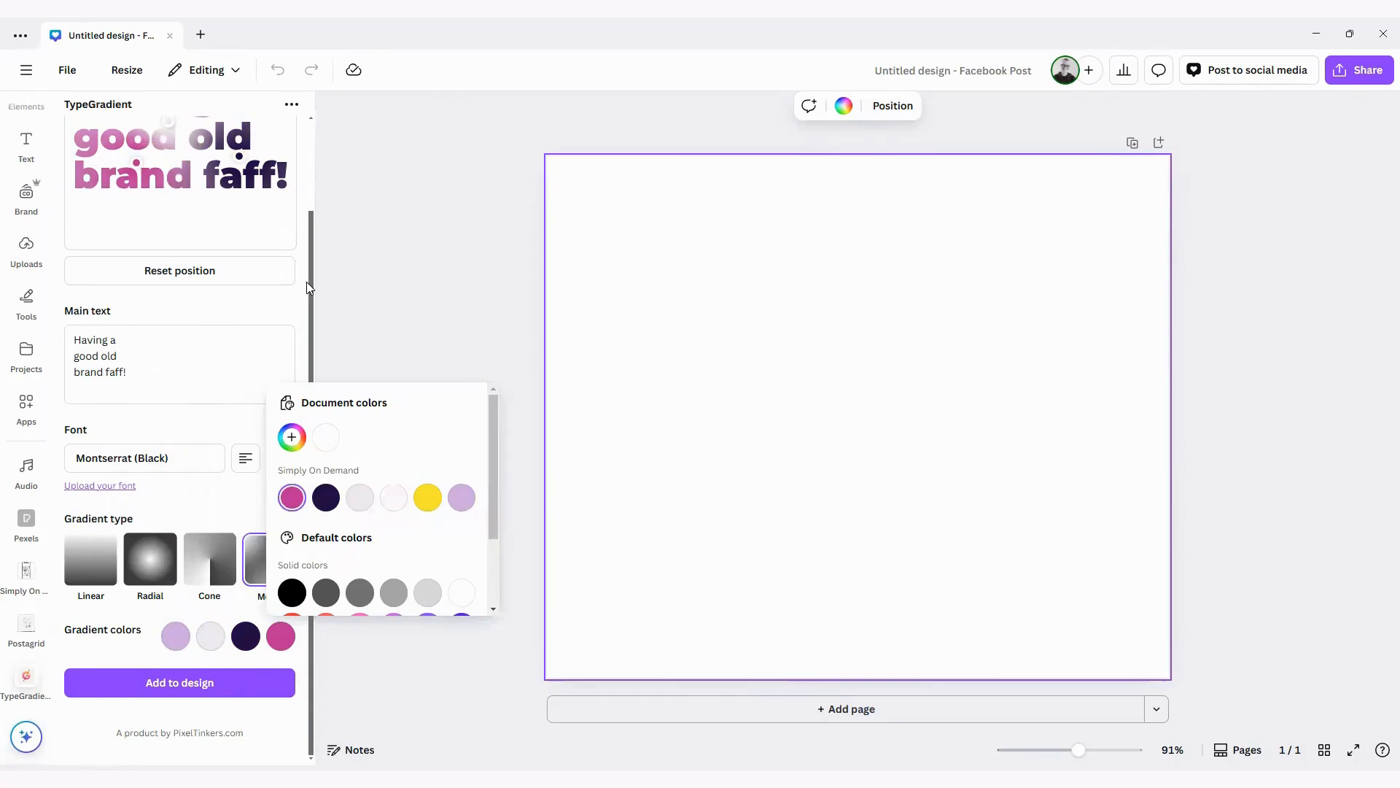
- Reposition the mesh points: light grey beside "old", navy above the exclamation mark, lilac inside "Having" and pink at the start of "brand"
{"action": "left_click_drag", "start_coordinate": [311, 269], "coordinate": [311, 158]}
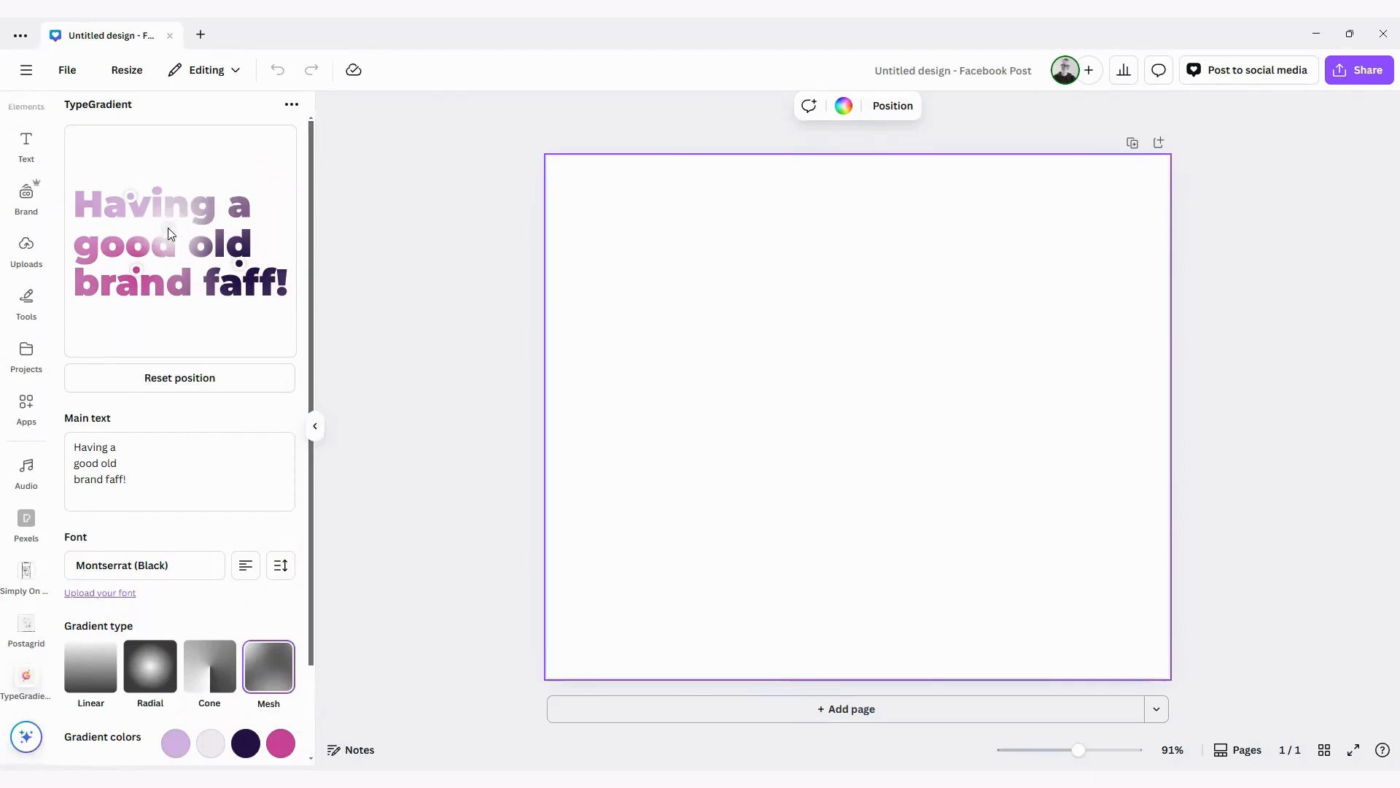
{"action": "left_click_drag", "start_coordinate": [167, 228], "coordinate": [284, 255]}
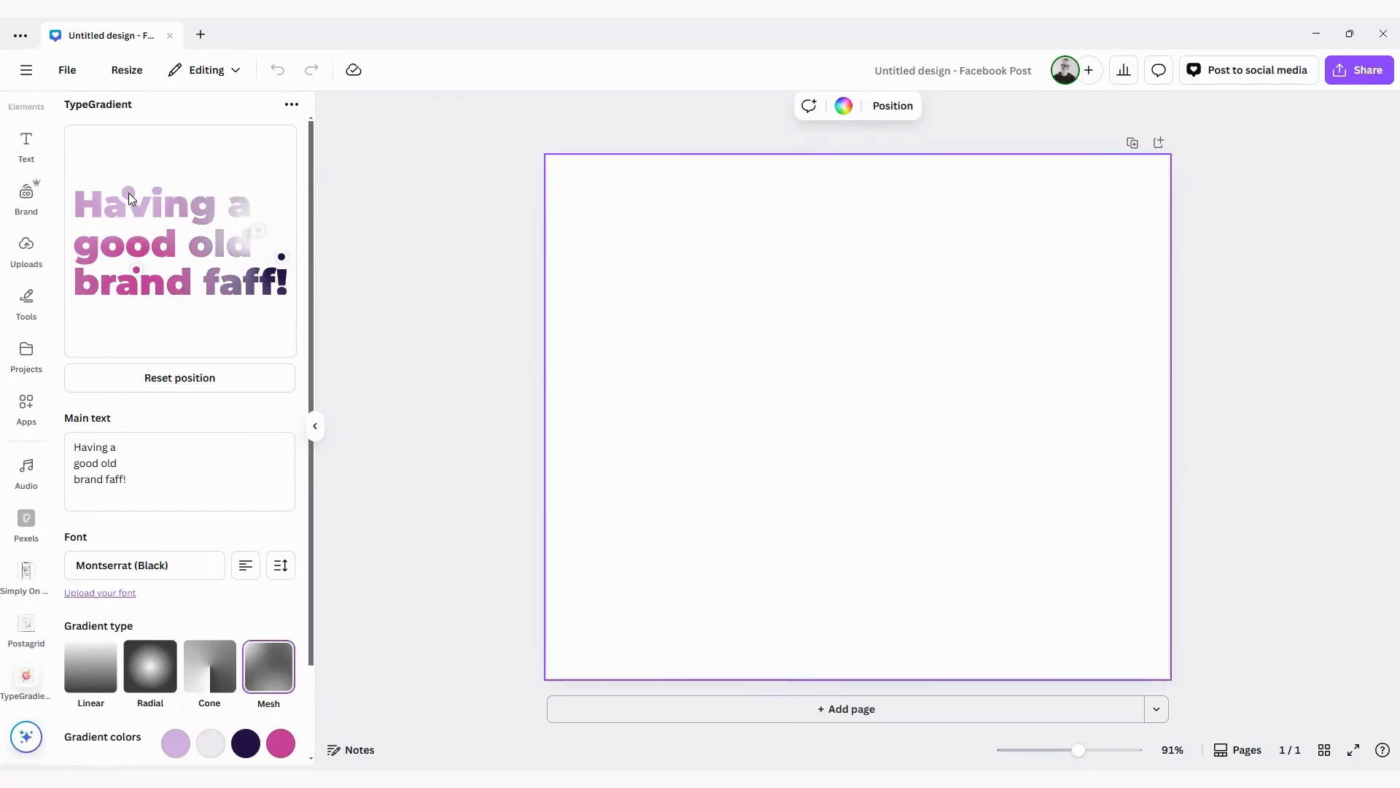
{"action": "left_click_drag", "start_coordinate": [128, 193], "coordinate": [156, 202]}
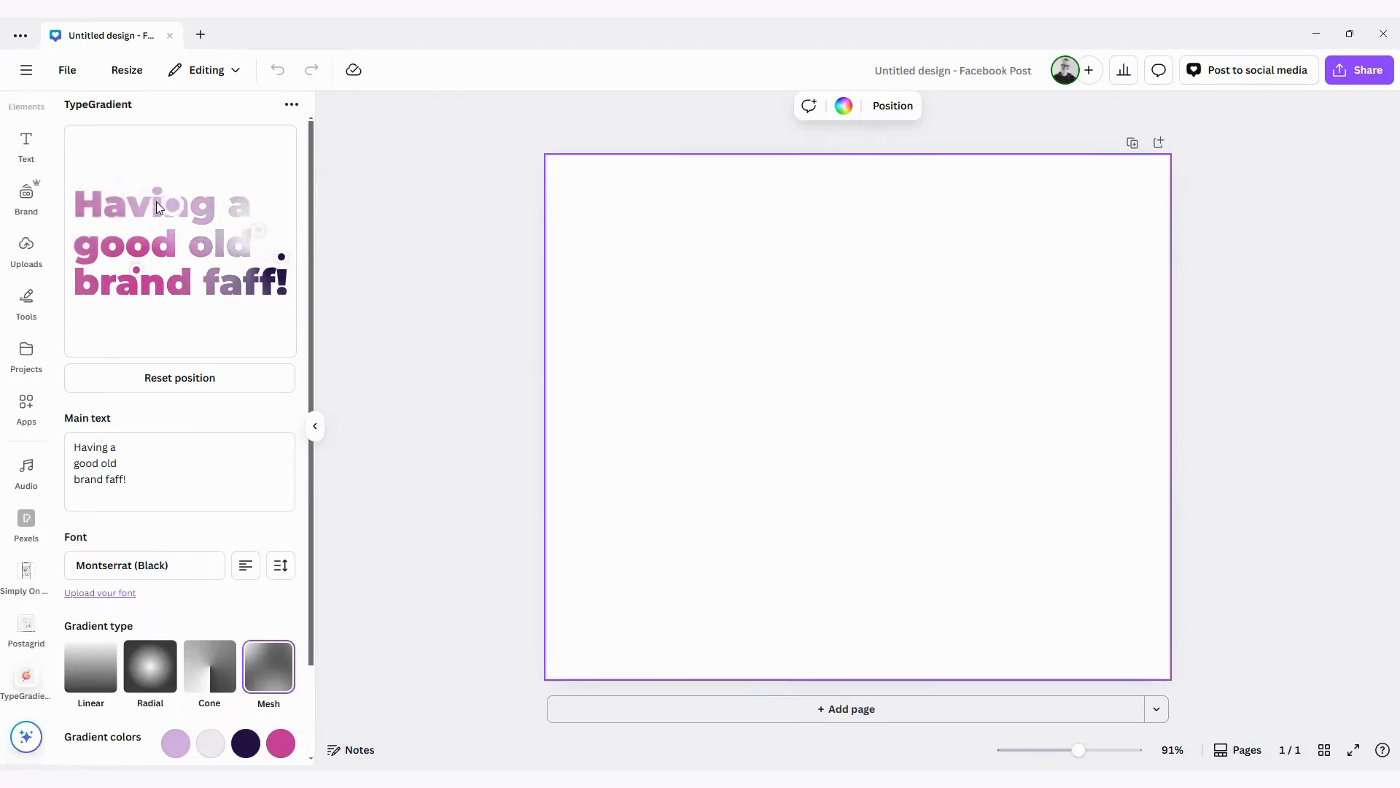
{"action": "left_click_drag", "start_coordinate": [137, 274], "coordinate": [74, 304]}
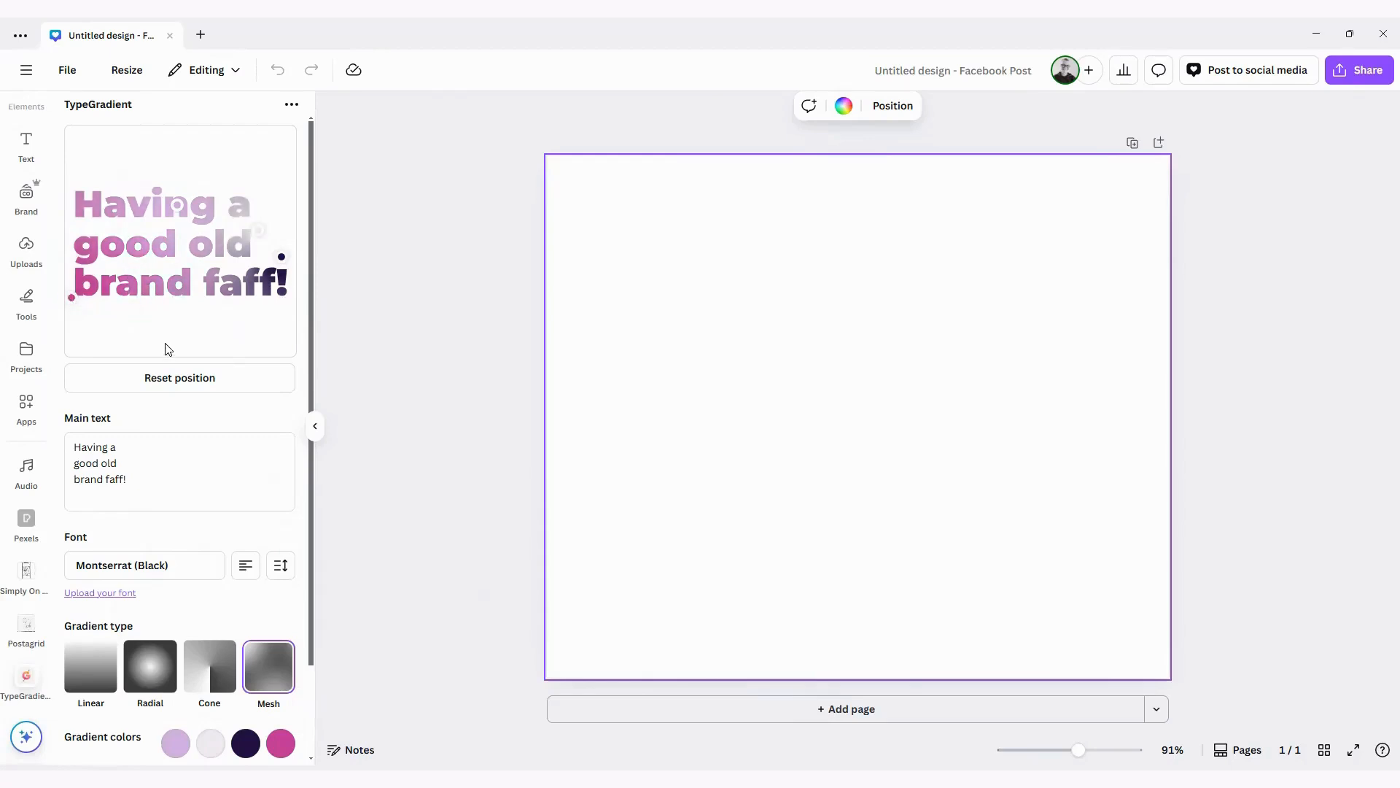
- Add the gradient text to the design and move it slightly up and left of the page centre
{"action": "scroll", "coordinate": [163, 387], "scroll_direction": "down", "scroll_amount": 3}
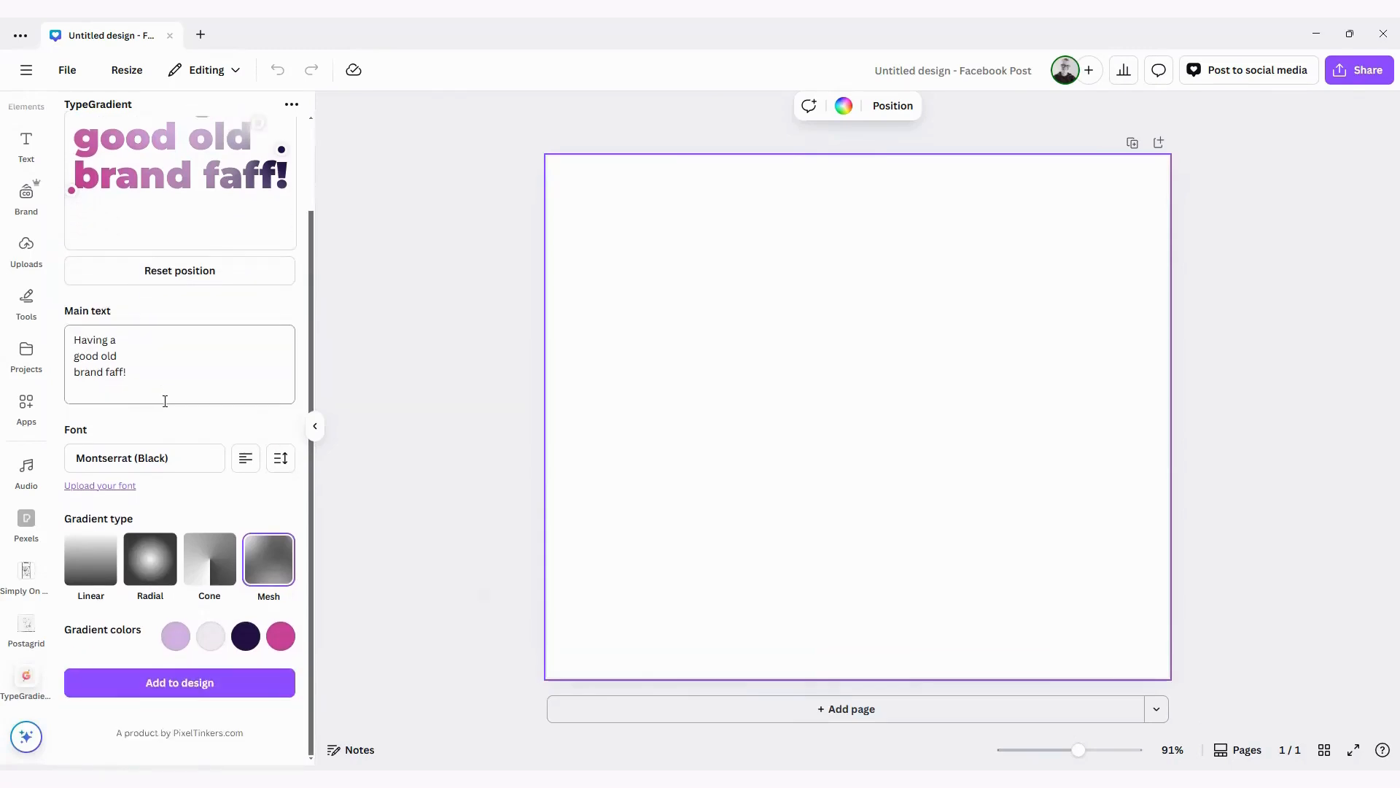
{"action": "left_click", "coordinate": [203, 694]}
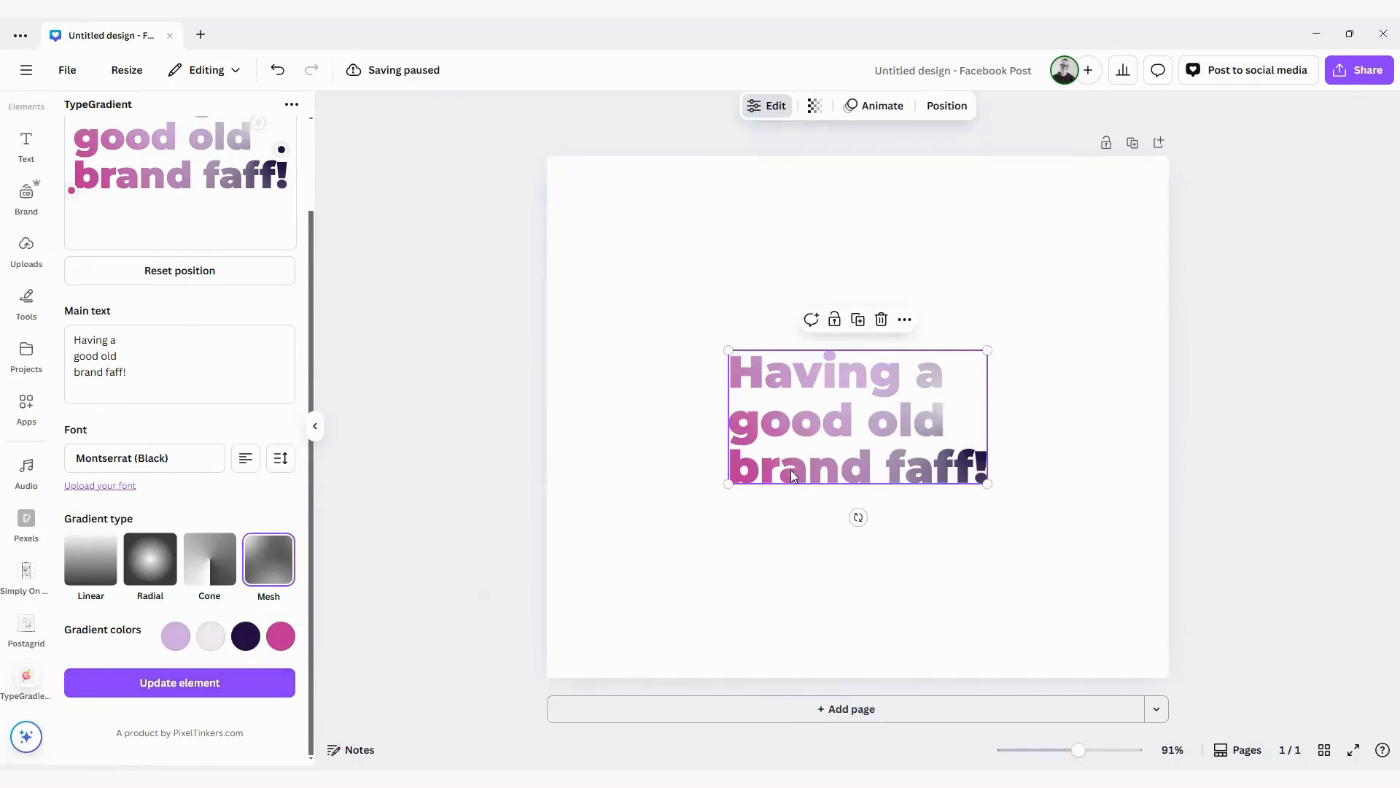
{"action": "left_click_drag", "start_coordinate": [849, 436], "coordinate": [822, 368]}
- Insert a default paragraph text box and place it below the gradient text
{"action": "left_click", "coordinate": [800, 531]}
{"action": "key", "text": "t"}
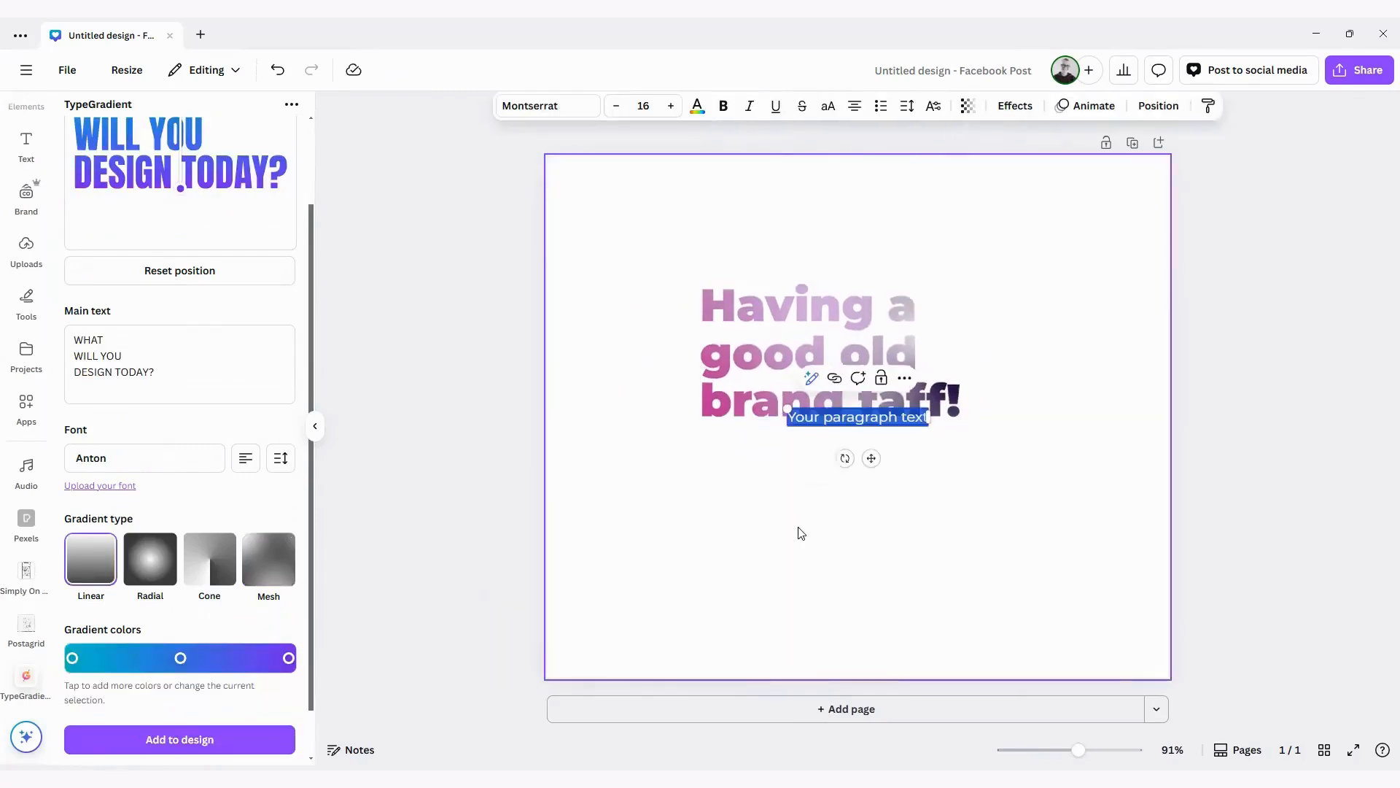
{"action": "left_click_drag", "start_coordinate": [870, 458], "coordinate": [870, 532]}
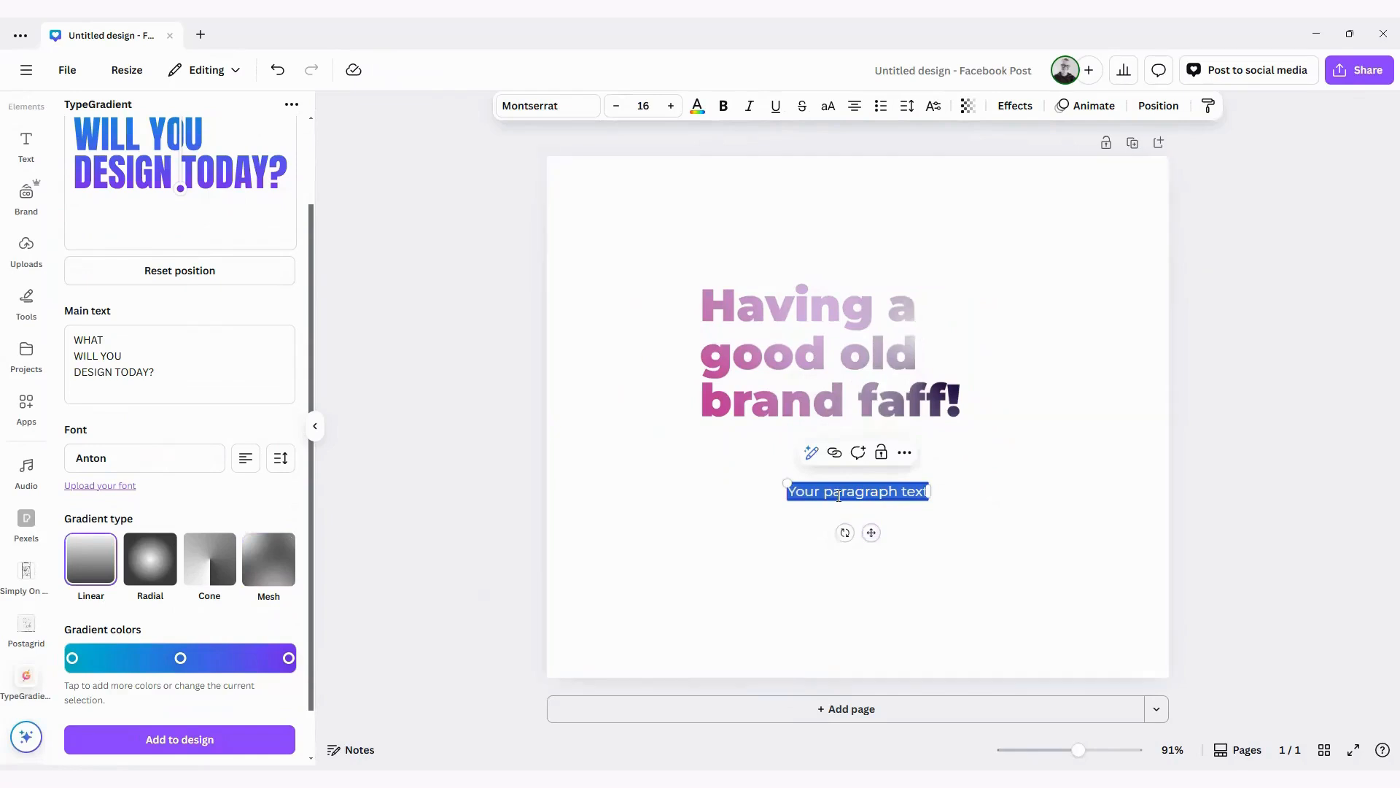
- Move the gradient text graphic further toward the page's upper left and enlarge it from its lower-right corner
{"action": "left_click", "coordinate": [789, 354]}
{"action": "left_click_drag", "start_coordinate": [789, 341], "coordinate": [758, 329]}
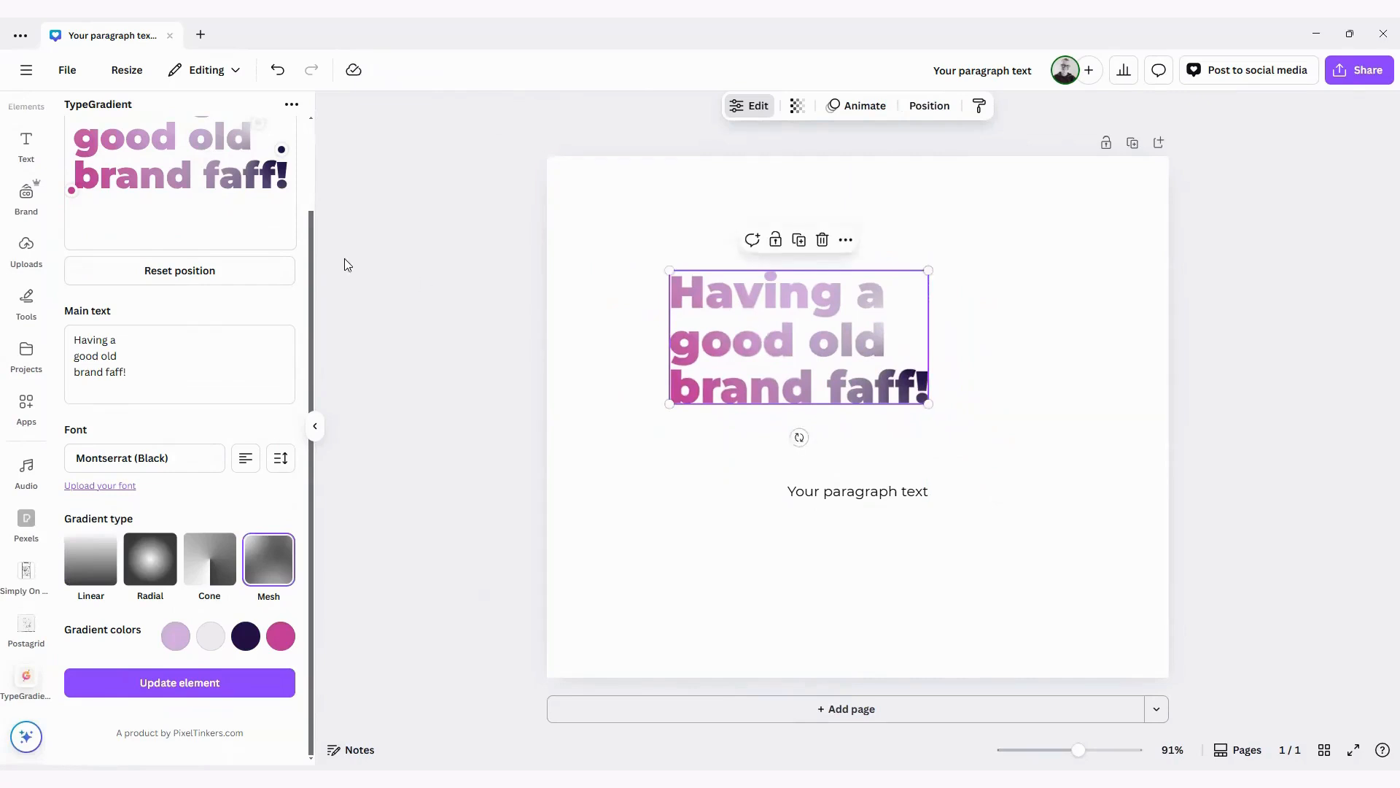
{"action": "scroll", "coordinate": [197, 219], "scroll_direction": "up", "scroll_amount": 1}
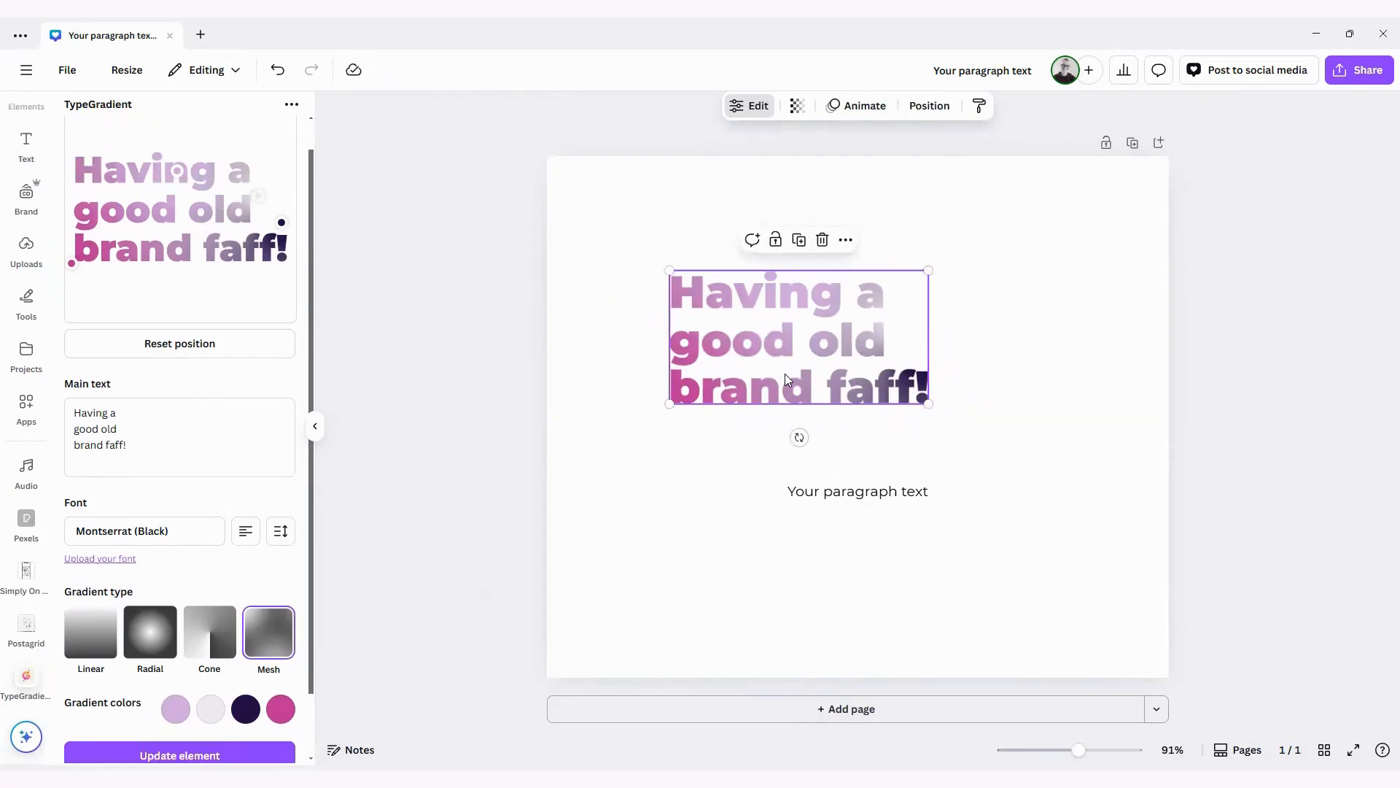
{"action": "left_click_drag", "start_coordinate": [927, 402], "coordinate": [1038, 487]}
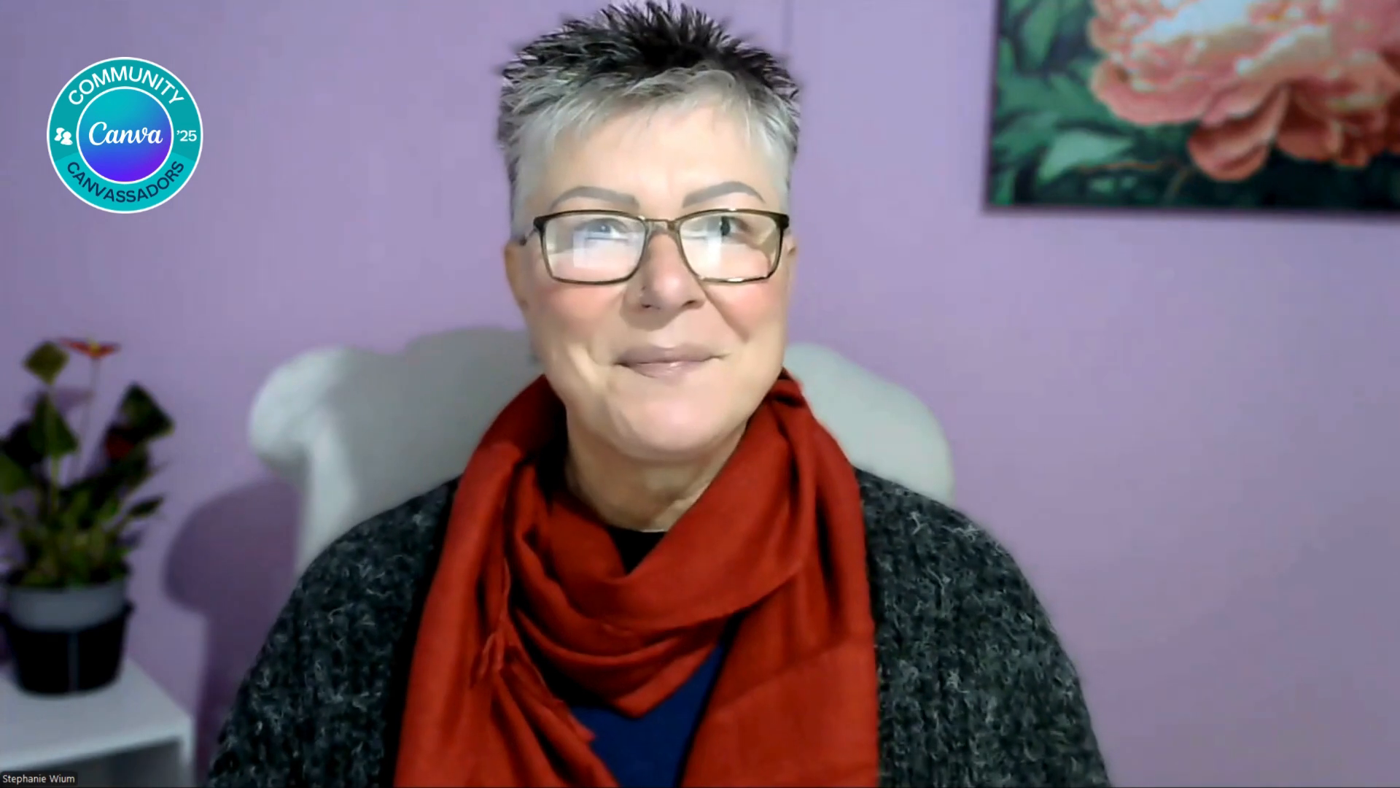